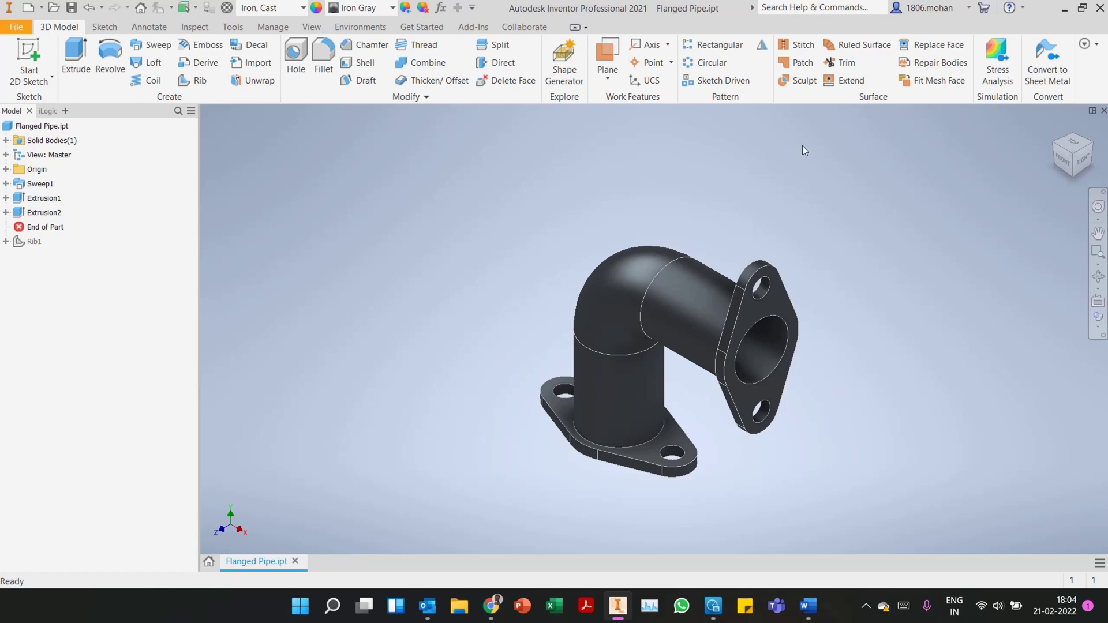
Enter the Stress Analysis environment and create a default Static Analysis:1 study
left_click(373, 27)
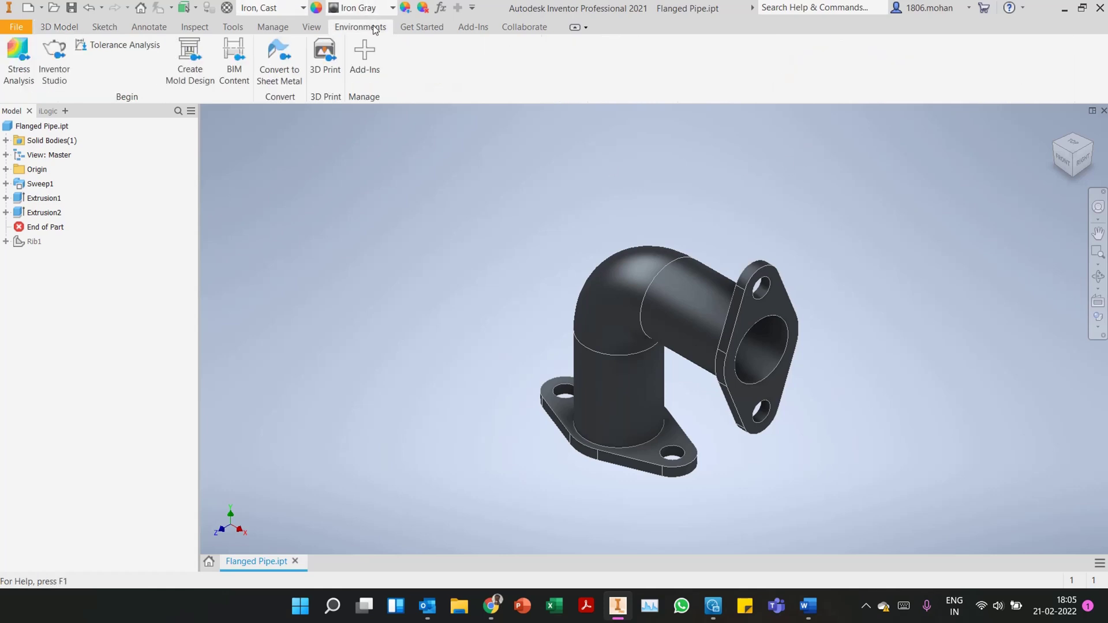
left_click(59, 26)
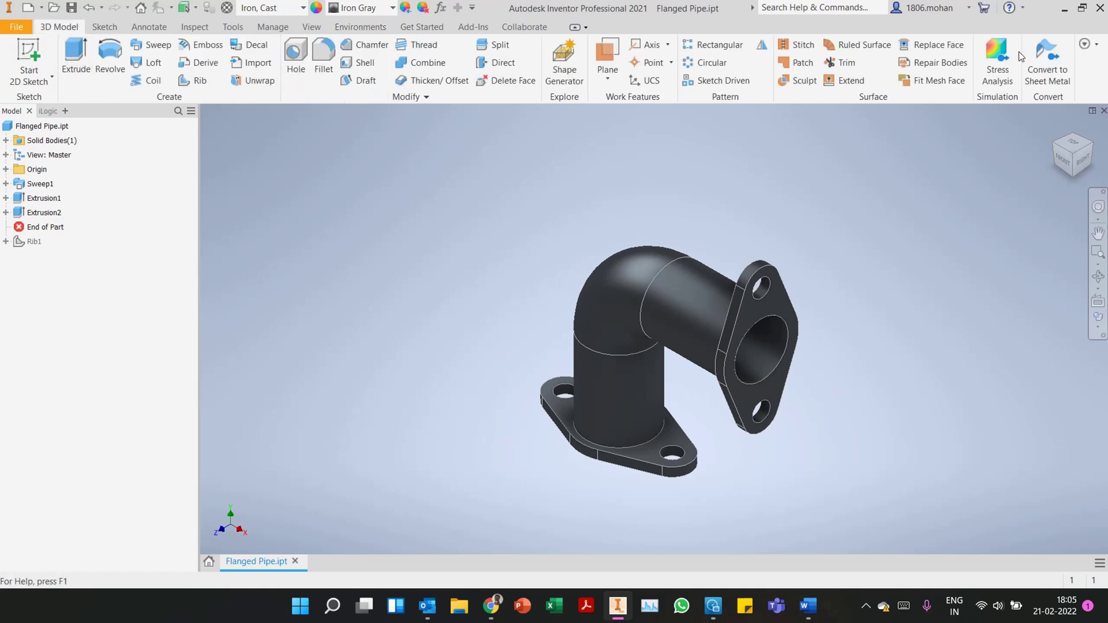
left_click(998, 79)
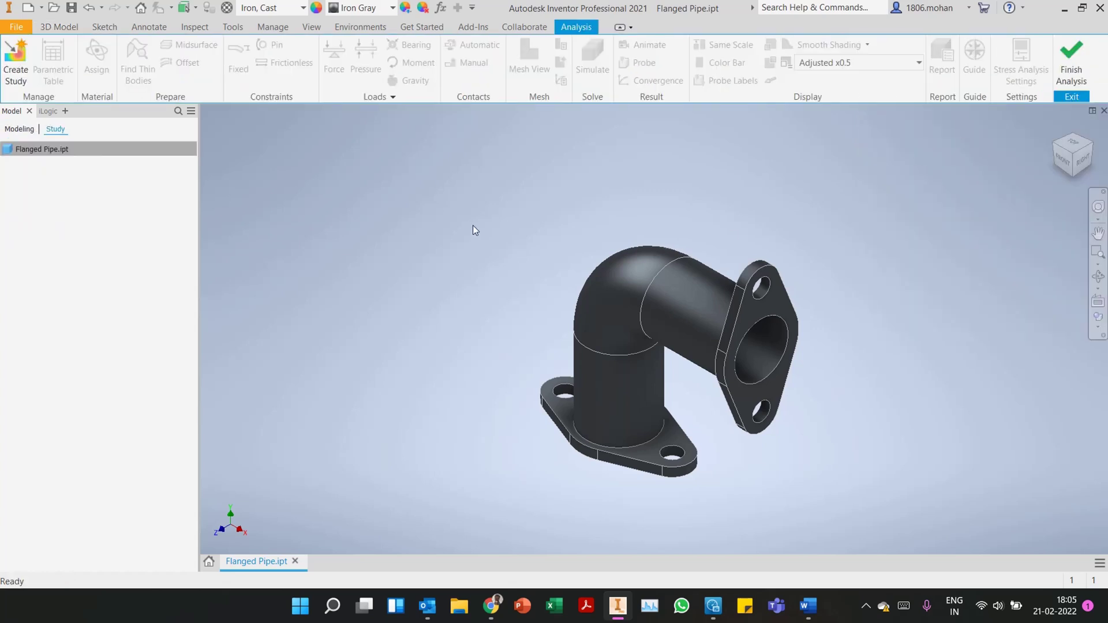
left_click(14, 67)
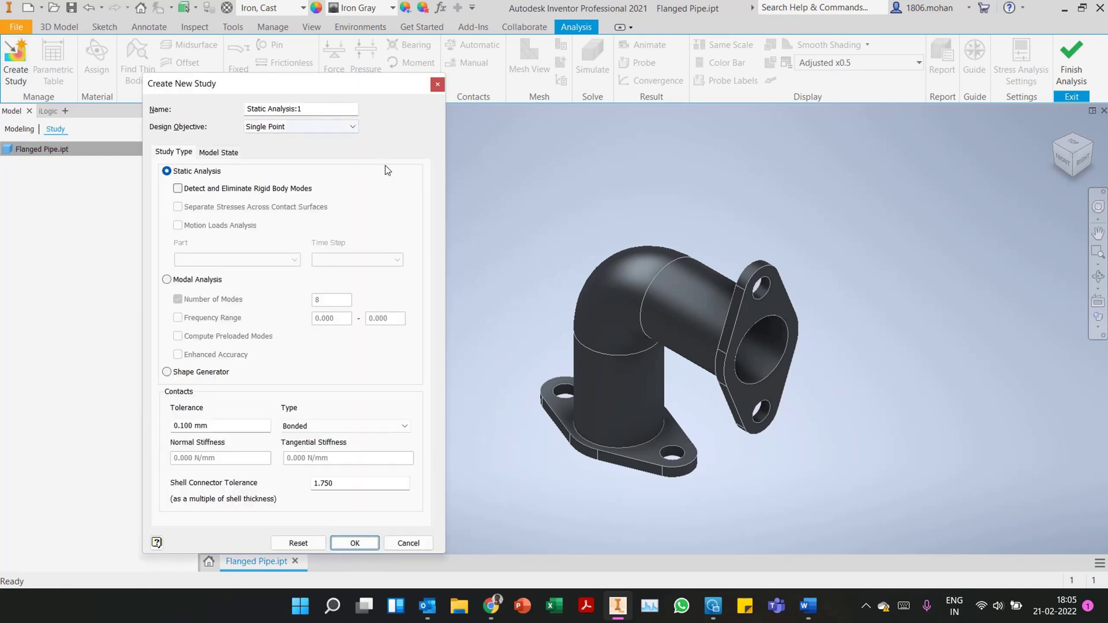
left_click(358, 540)
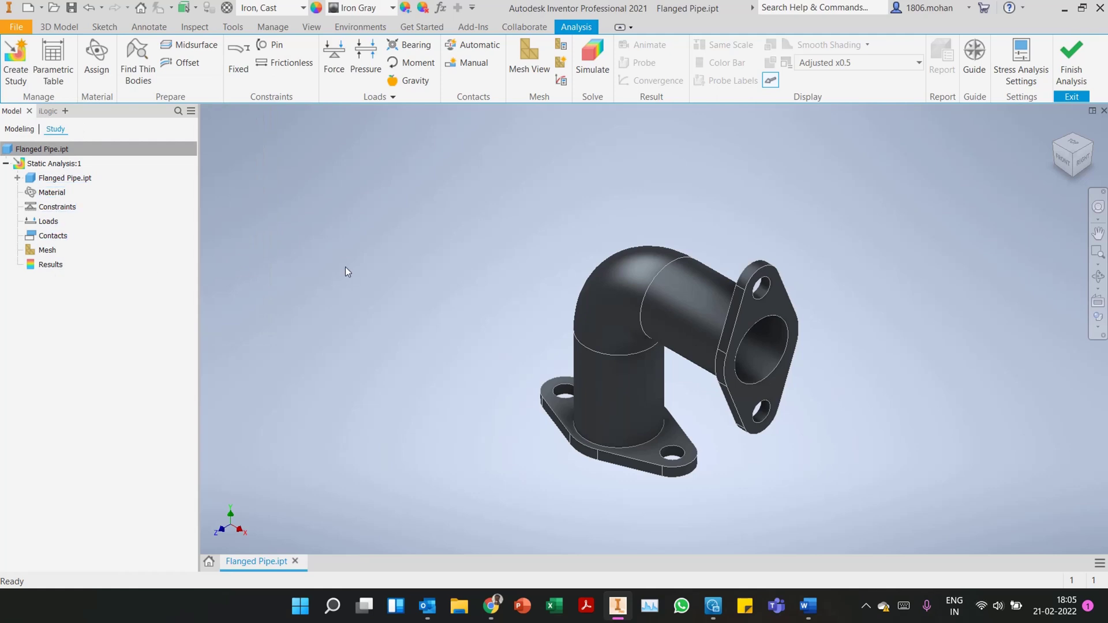
Assign an override material to the pipe for the study
left_click(109, 61)
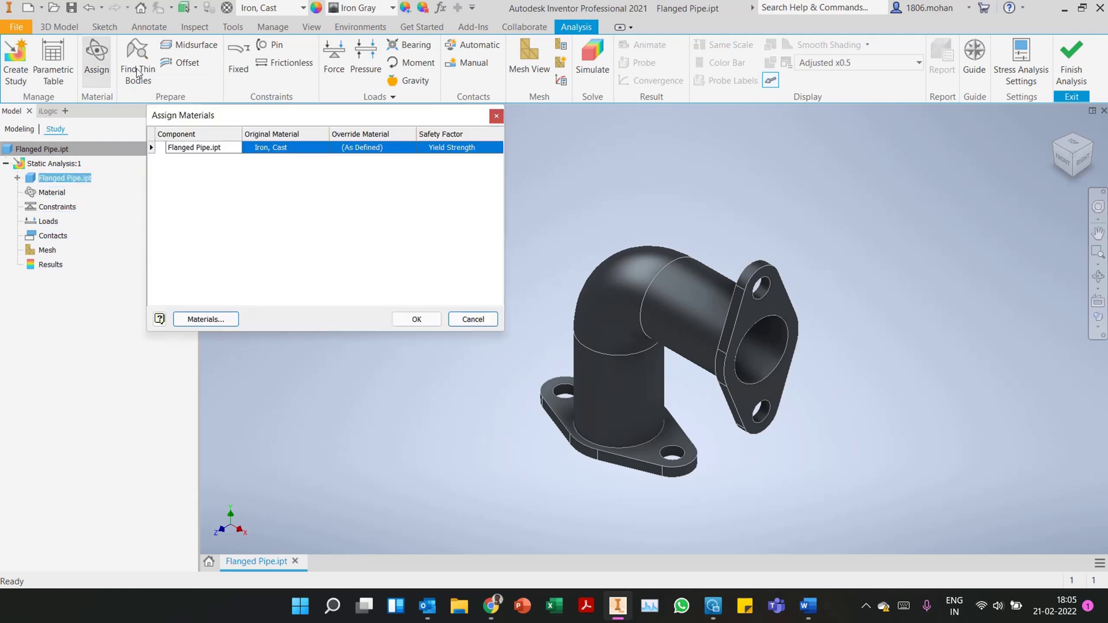
left_click(384, 149)
left_click(399, 148)
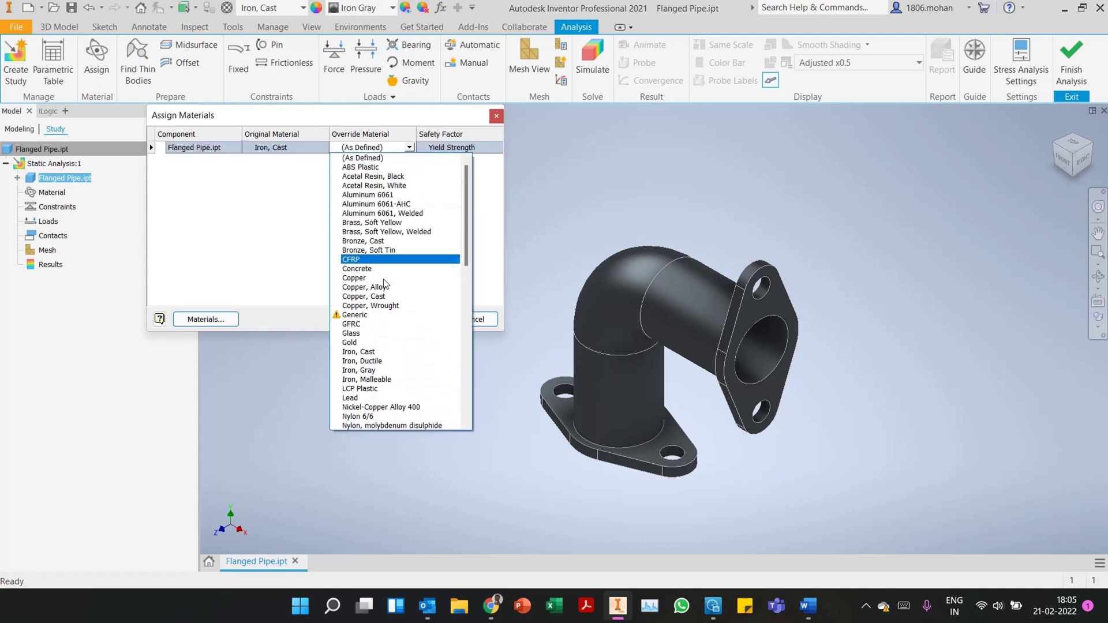
left_click(373, 343)
left_click(417, 324)
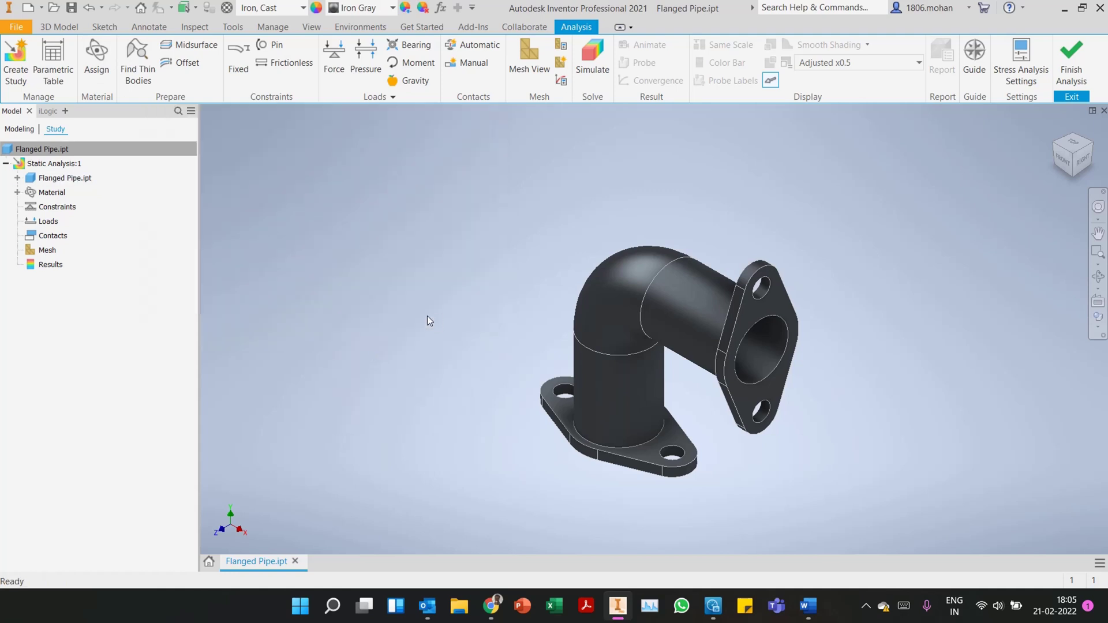
Add Fixed constraints on the side flange end face and the bottom flange face
left_click(251, 64)
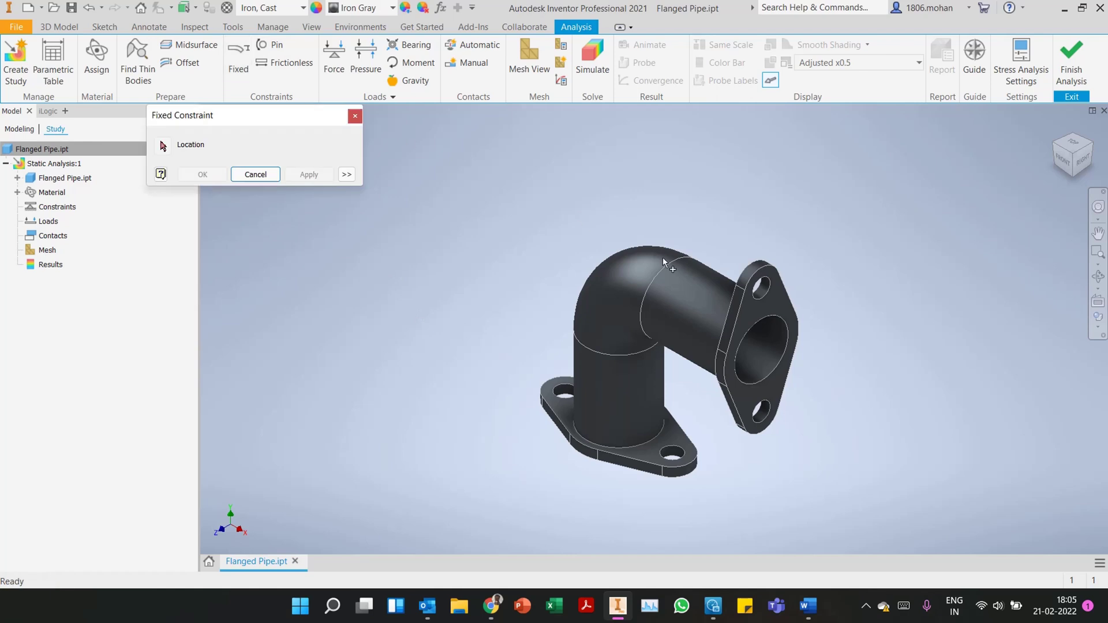
left_click(785, 319)
left_click(309, 175)
middle_click_drag(367, 225, 650, 416, "shift")
left_click(669, 419)
left_click(214, 176)
middle_click_drag(590, 183, 532, 216, "shift")
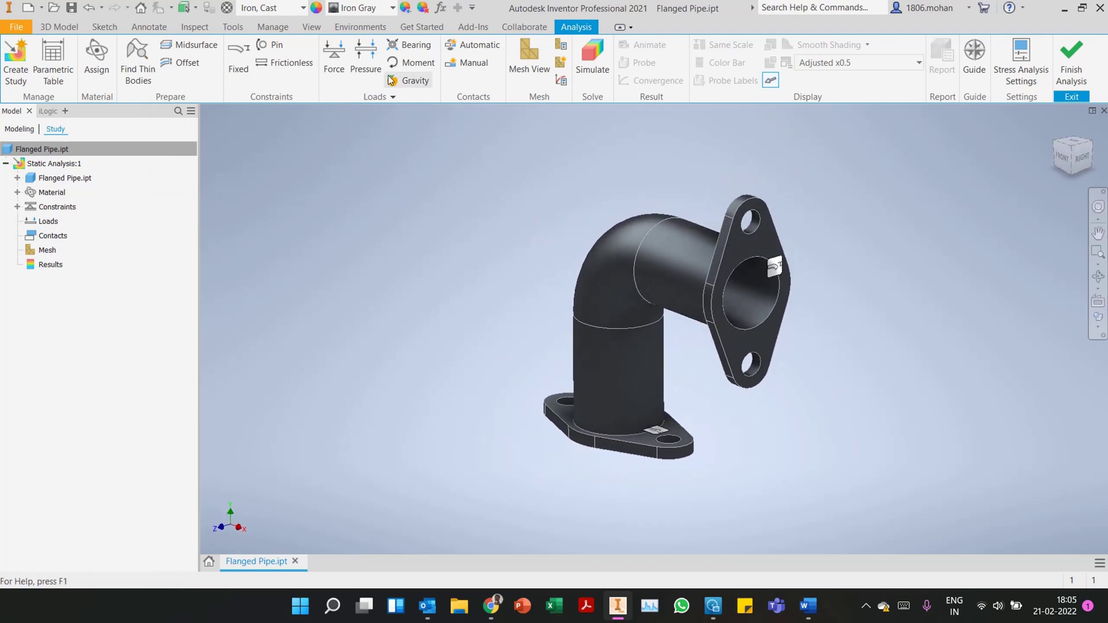
Apply a 100 MPa pressure to the inner bore faces using Automatic Face Chain
left_click(369, 59)
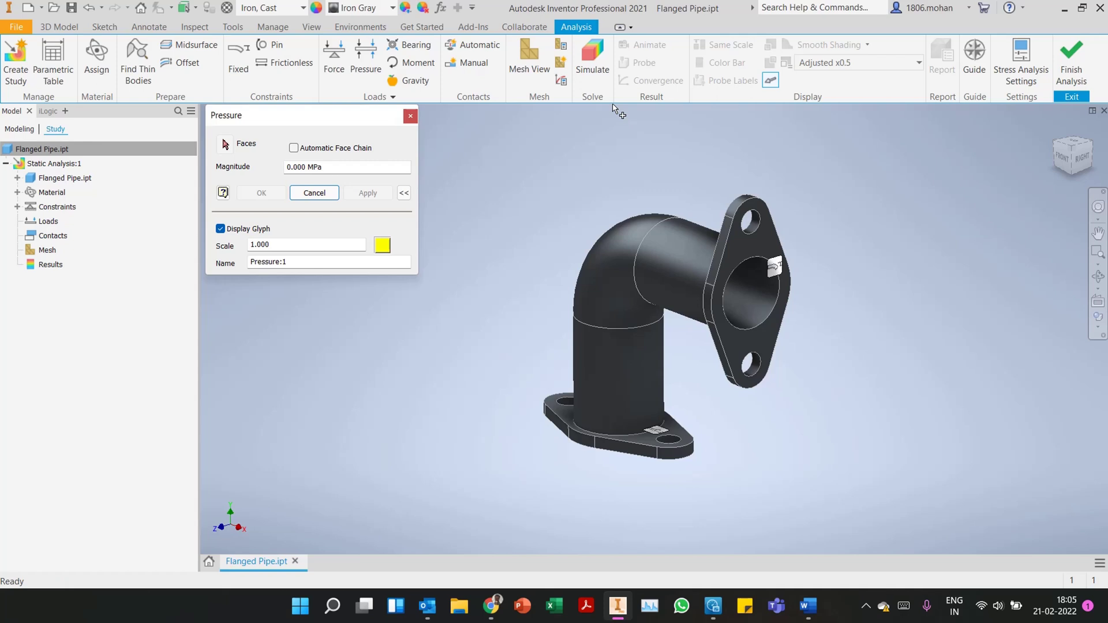
left_click(745, 306)
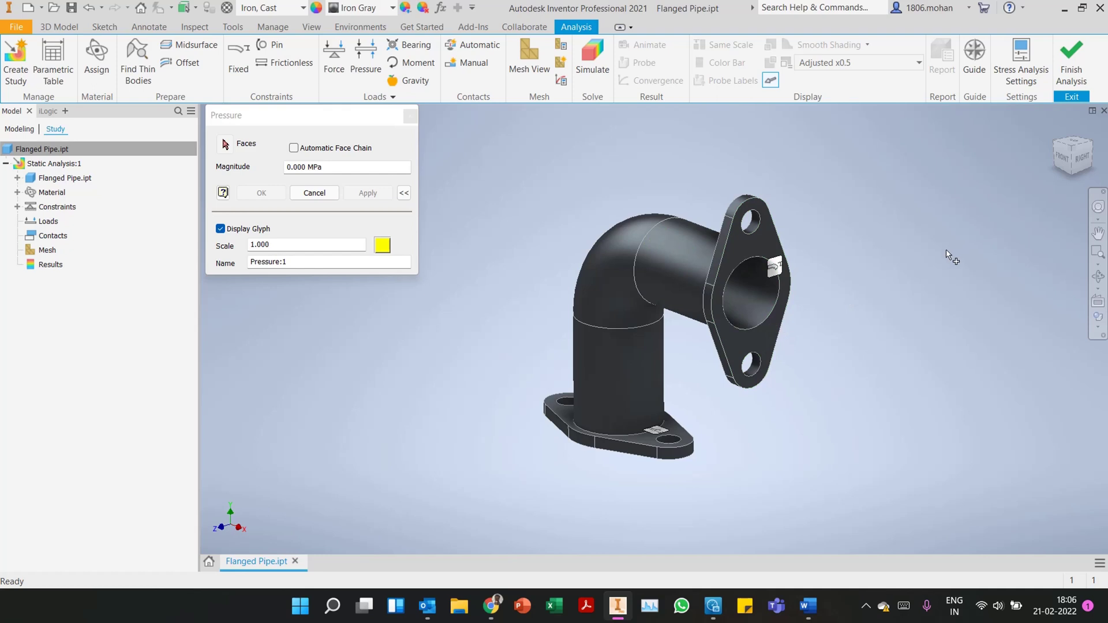
left_click(294, 148)
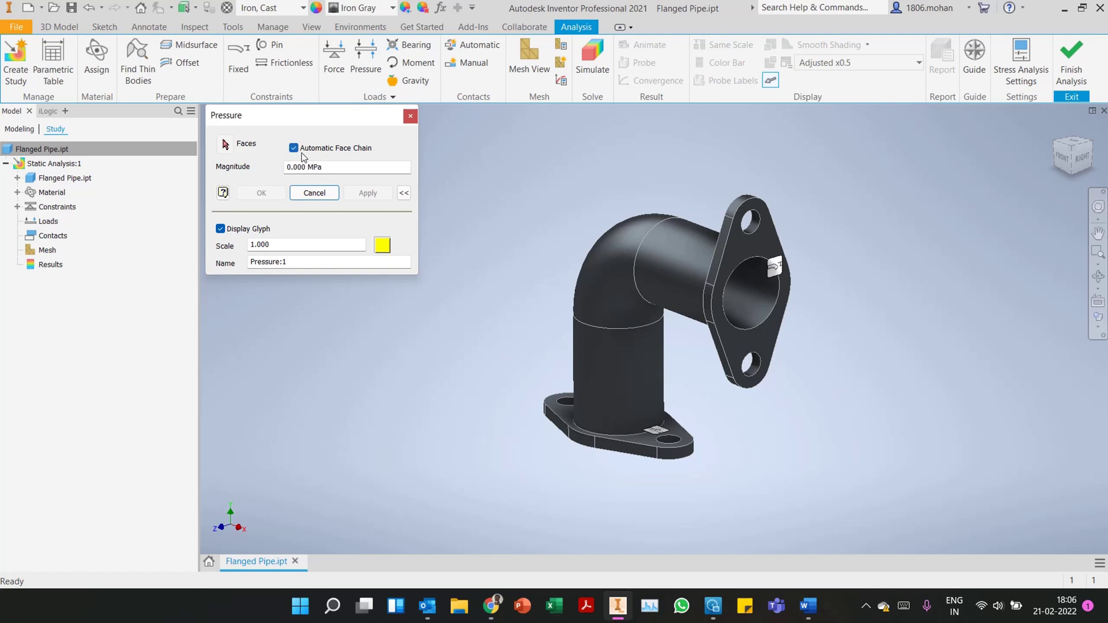
left_click(747, 300)
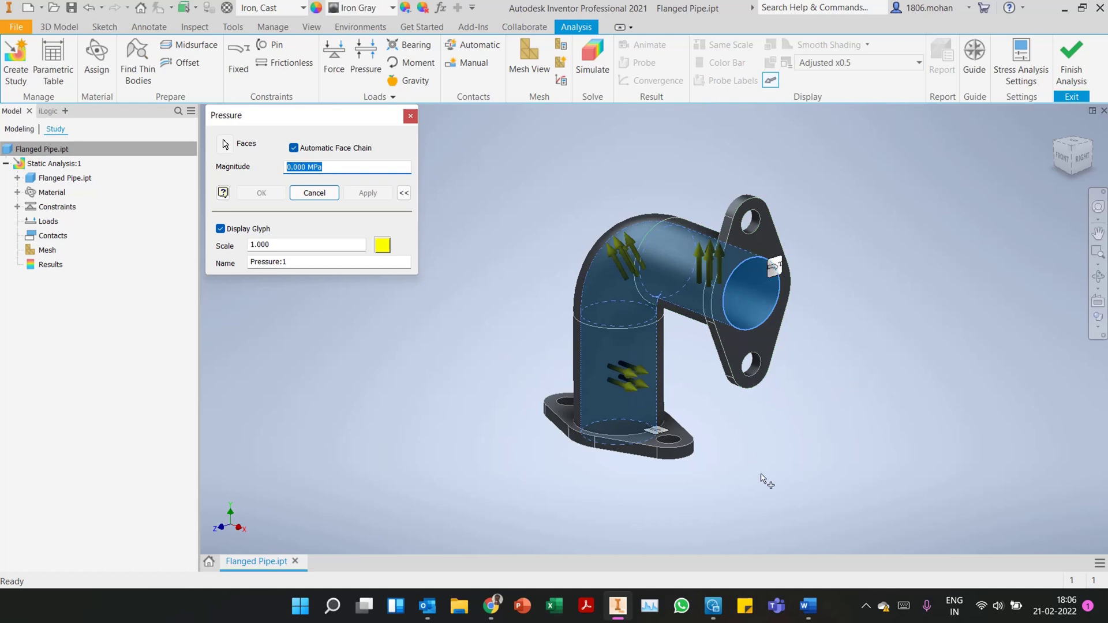
middle_click_drag(767, 465, 817, 453, "shift")
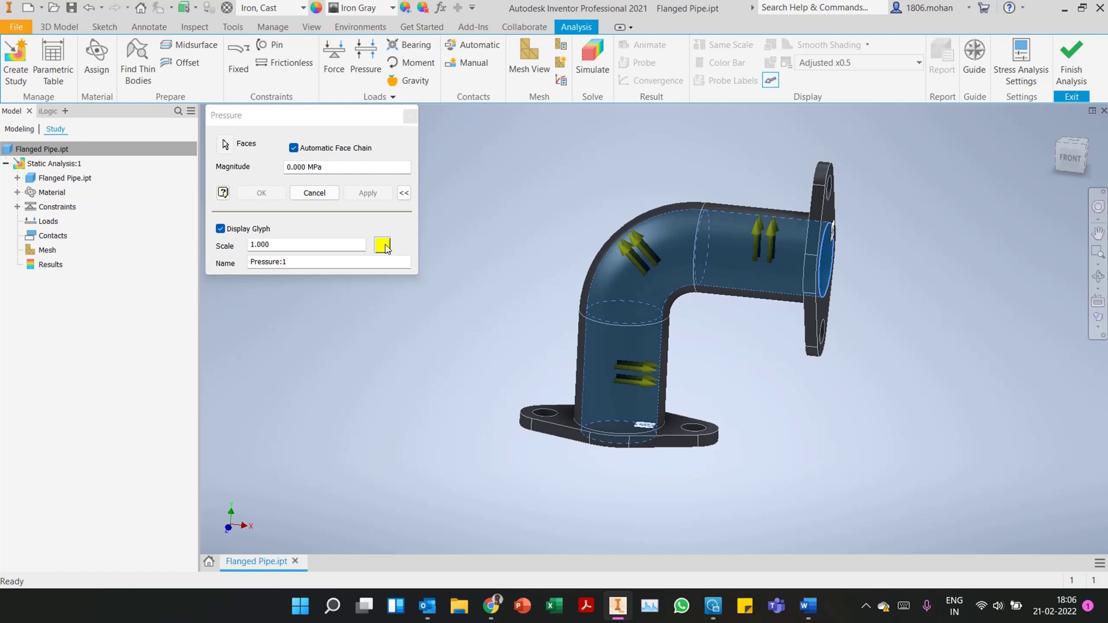
left_click(293, 166)
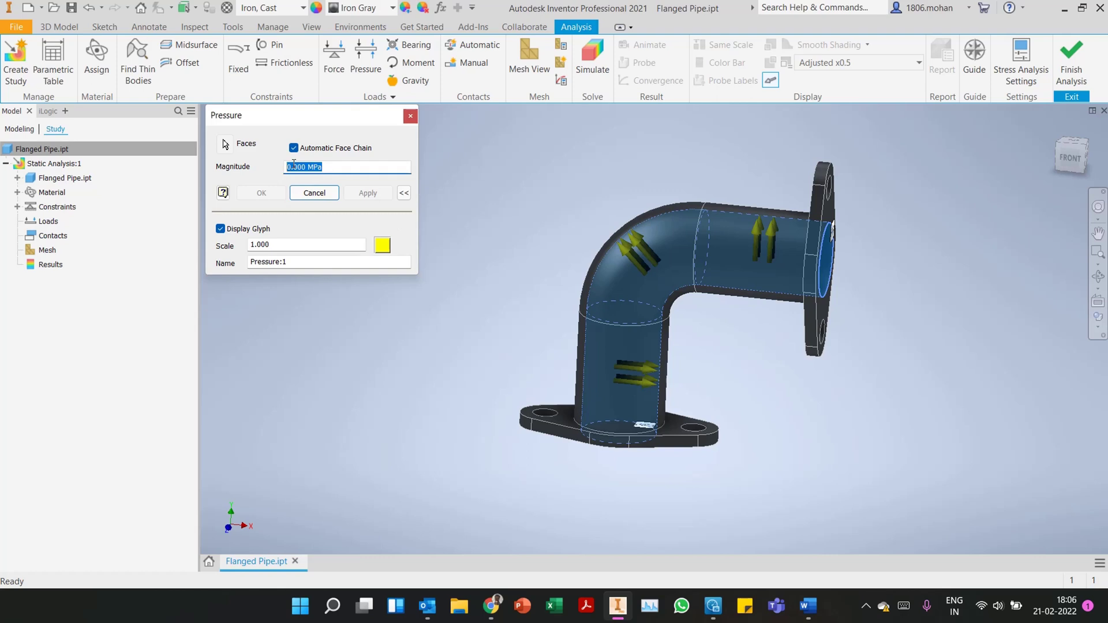
type("100")
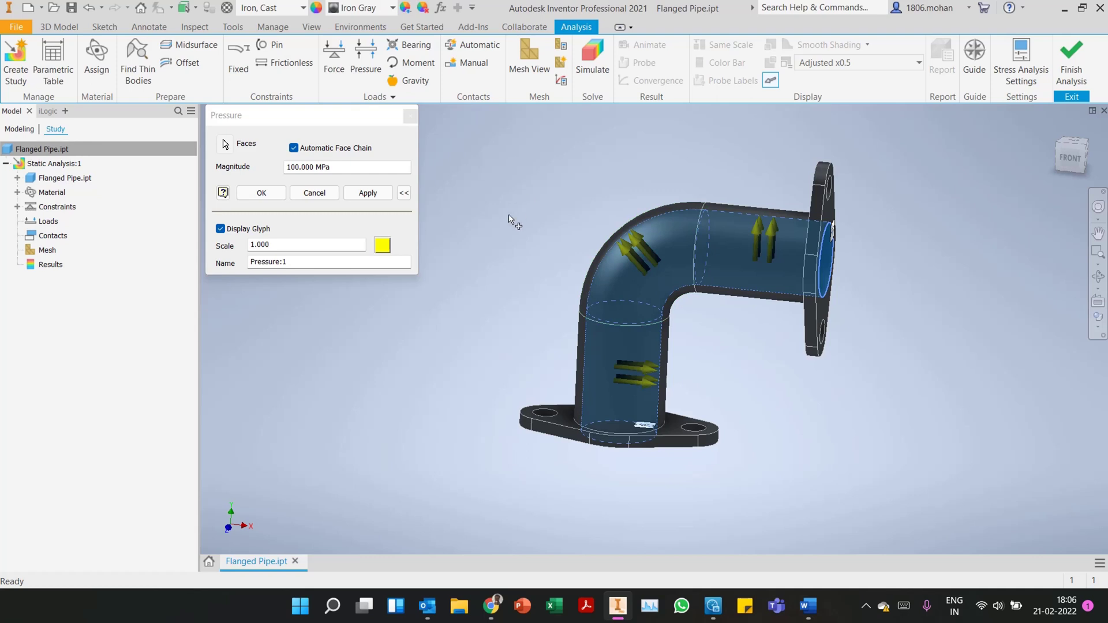
left_click(315, 193)
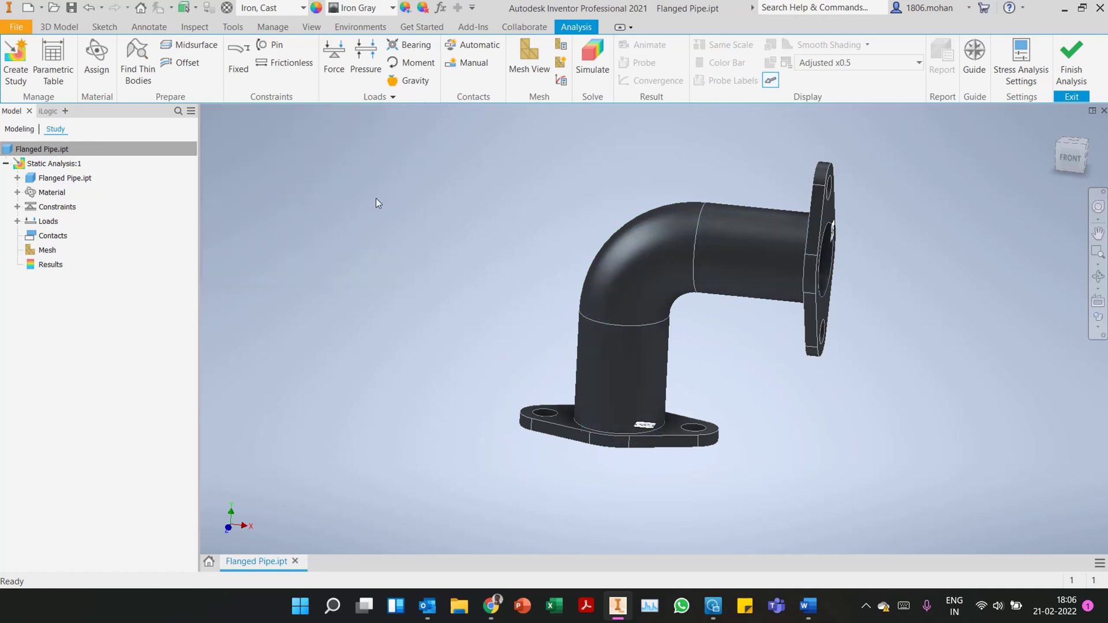
middle_click_drag(797, 374, 695, 371, "shift")
Generate automatic contacts for the study
key("F6")
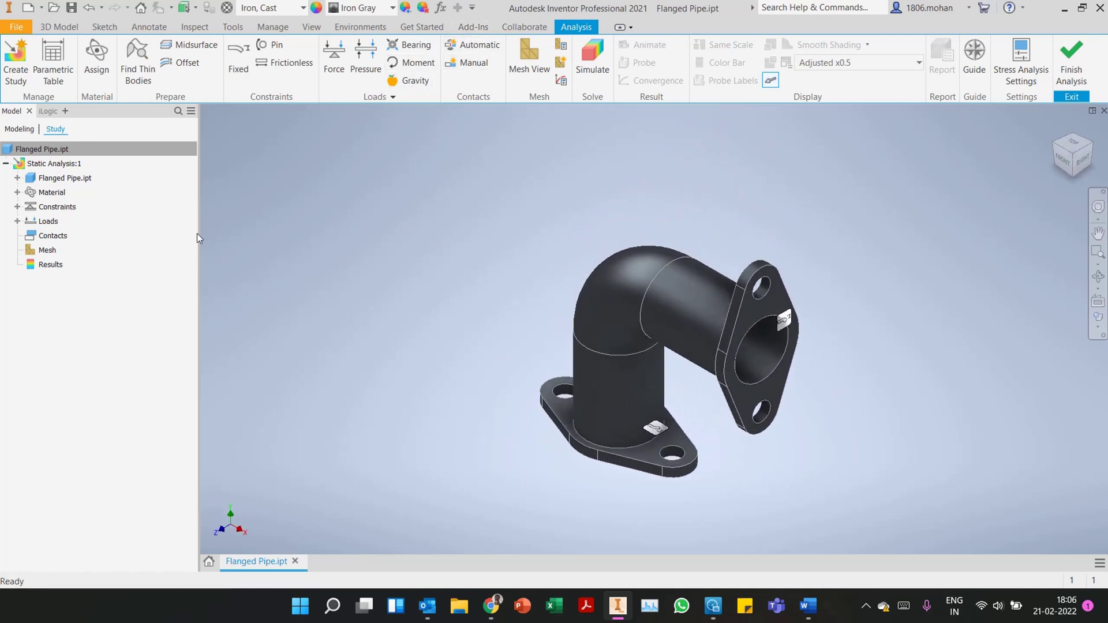
right_click(67, 237)
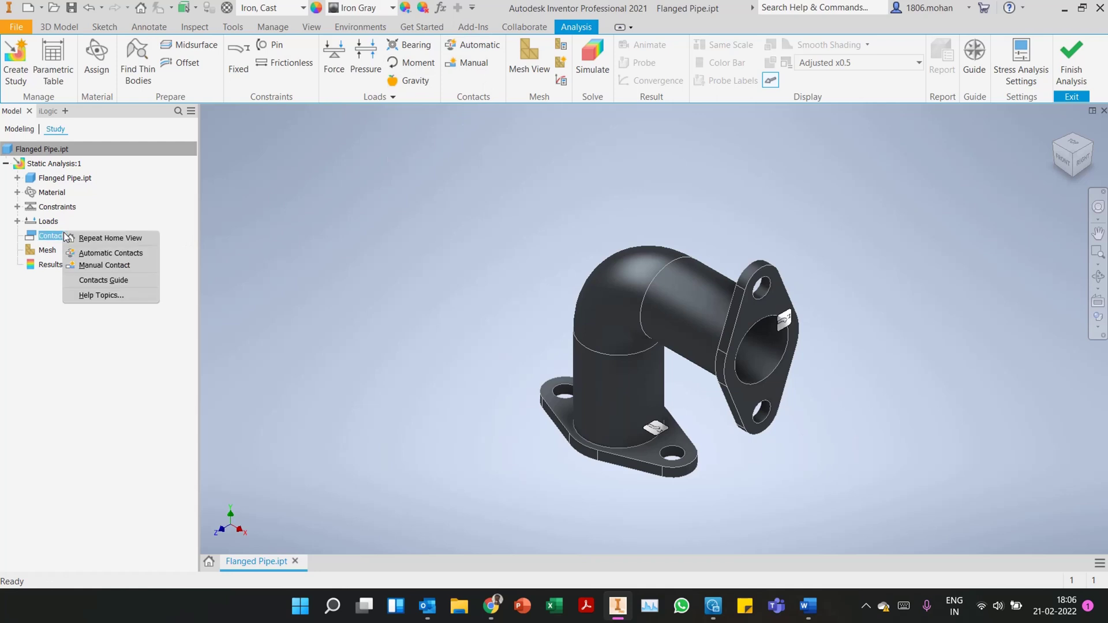
left_click(102, 253)
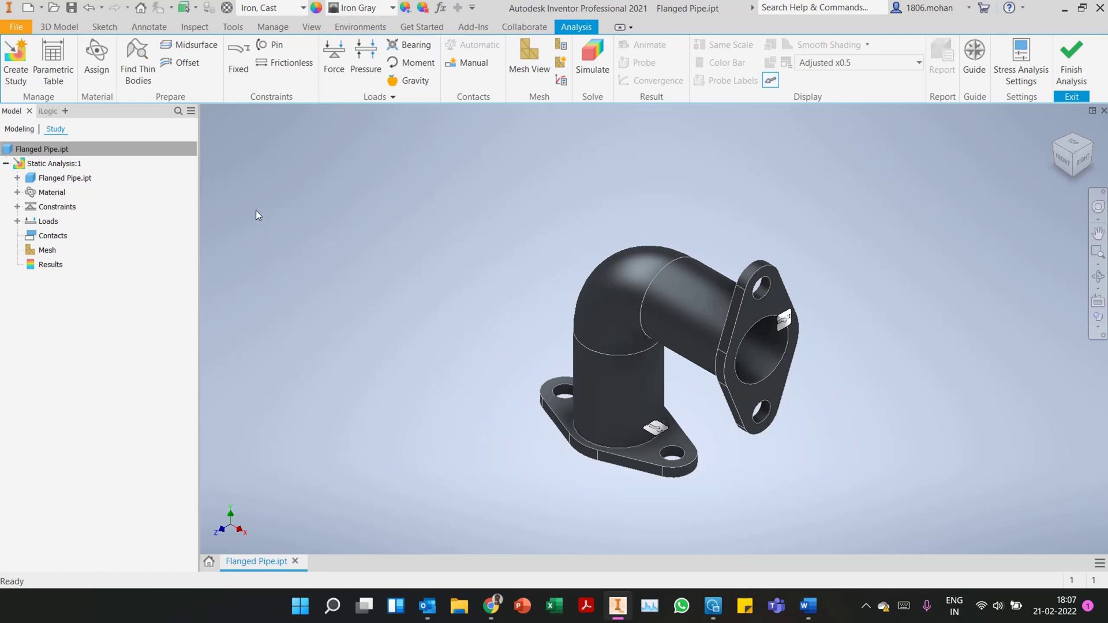
Set mesh average element size to 0.05 and update to 10545 nodes, 5281 elements
left_click(524, 51)
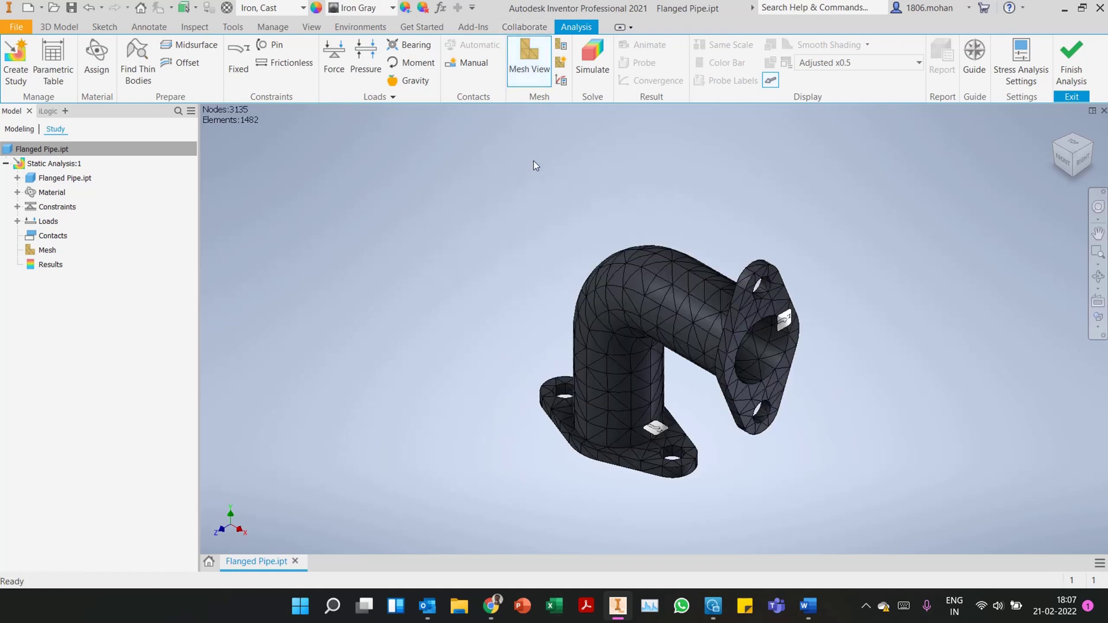
middle_click_drag(538, 202, 804, 296, "shift")
left_click(560, 46)
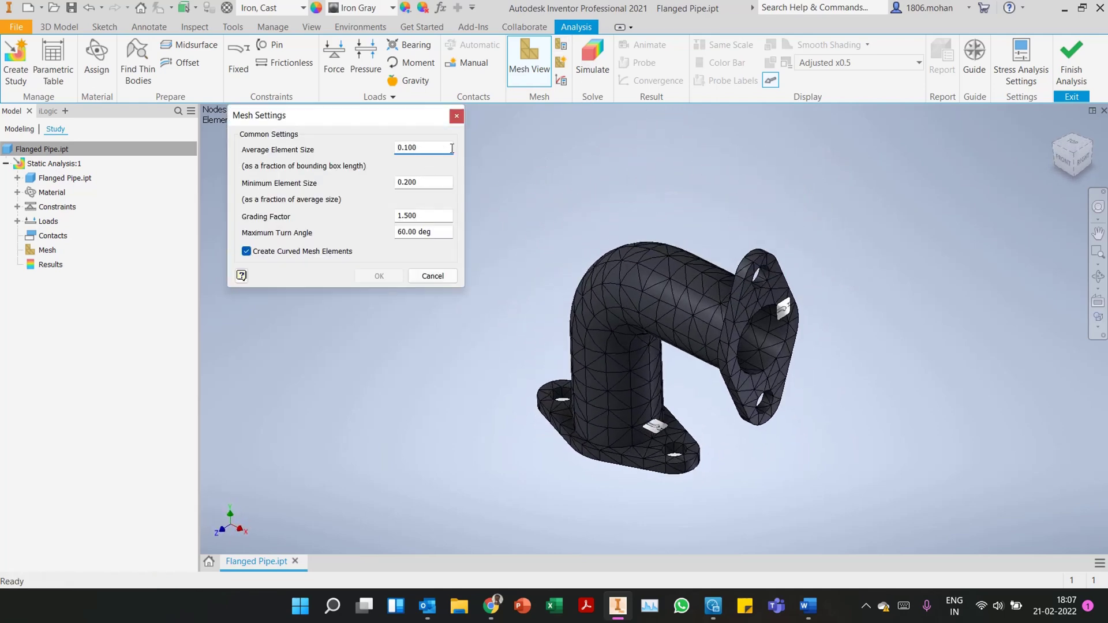
left_click_drag(448, 148, 384, 168)
type("0.05")
left_click(403, 274)
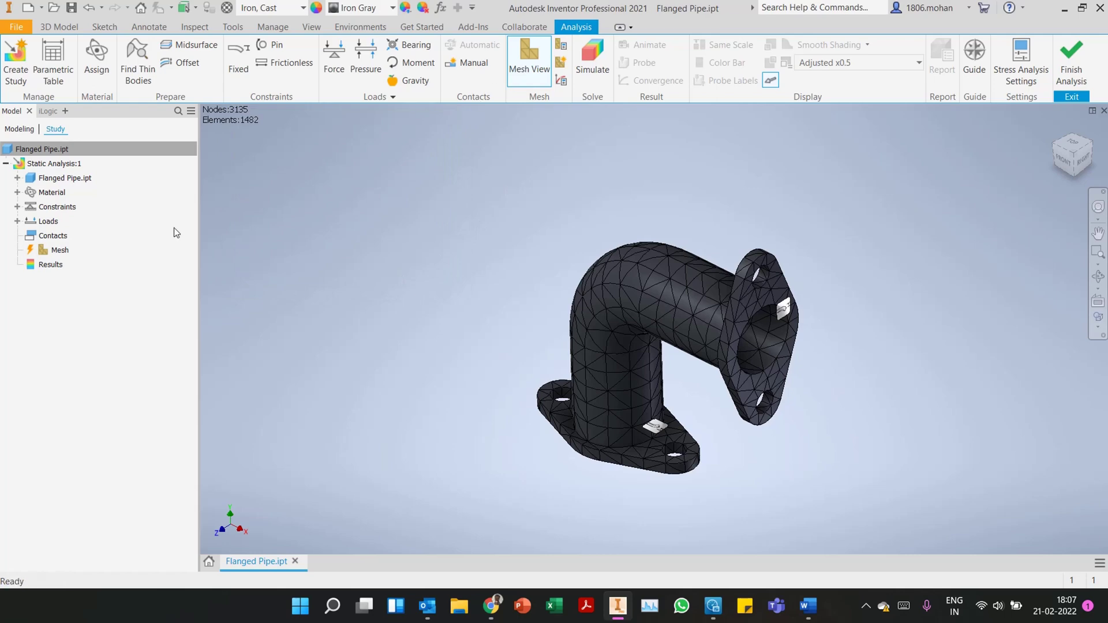
right_click(57, 250)
left_click(86, 308)
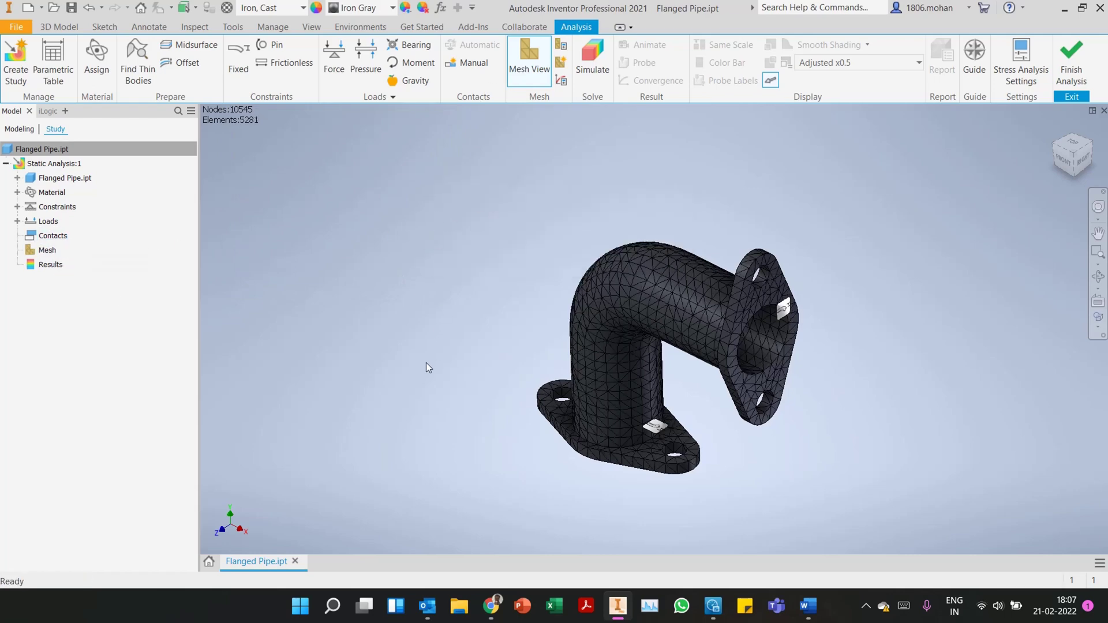
middle_click_drag(425, 362, 428, 336, "shift")
key("F6")
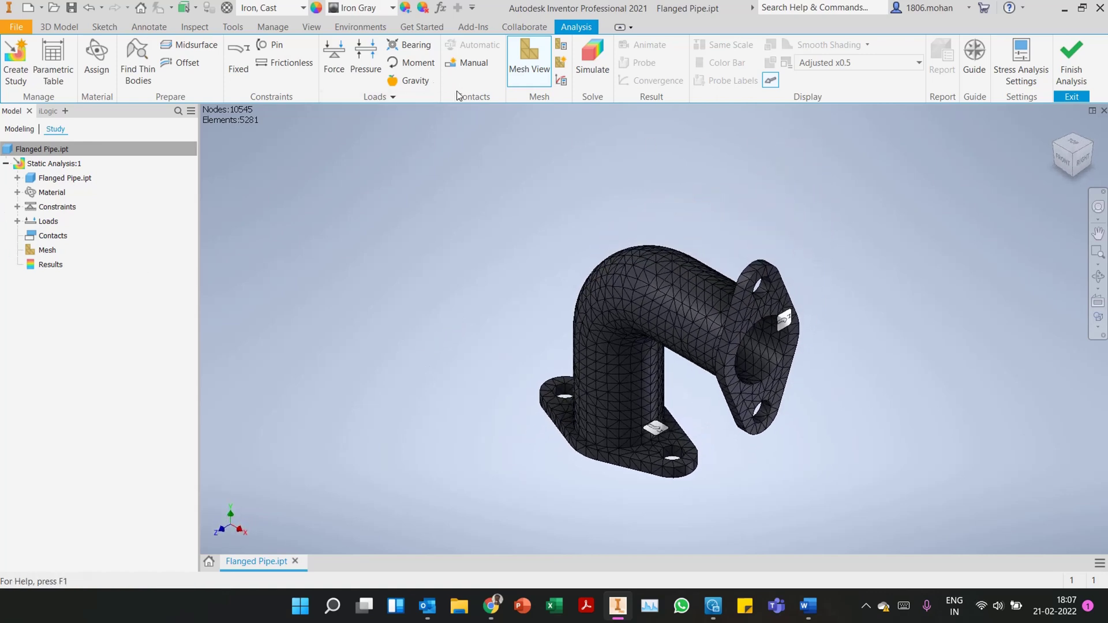
key("s")
left_click(600, 68)
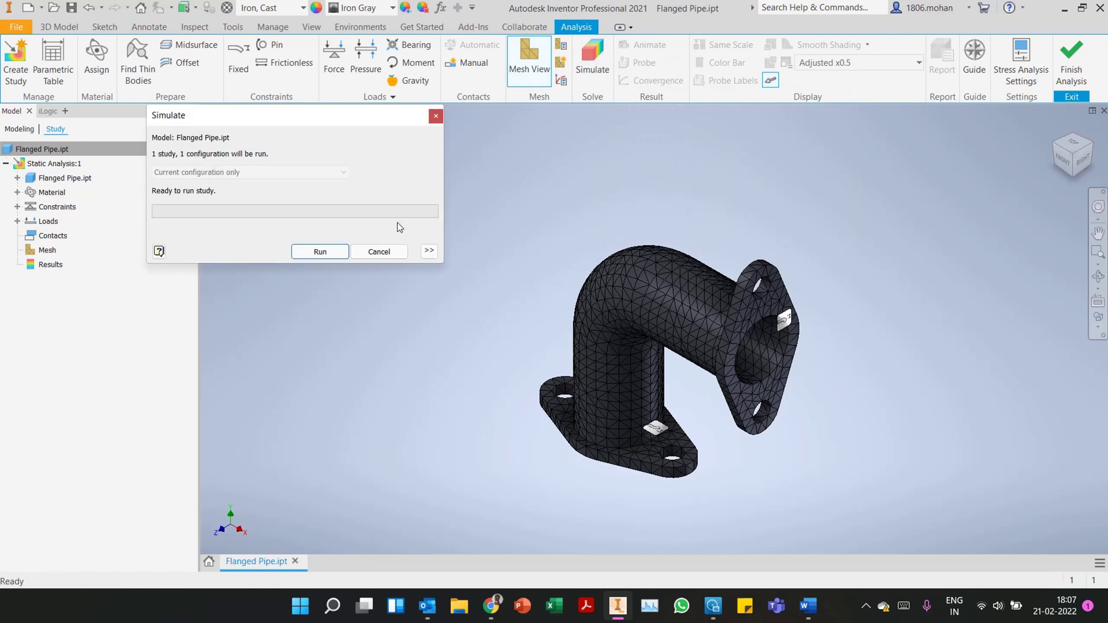
left_click(321, 252)
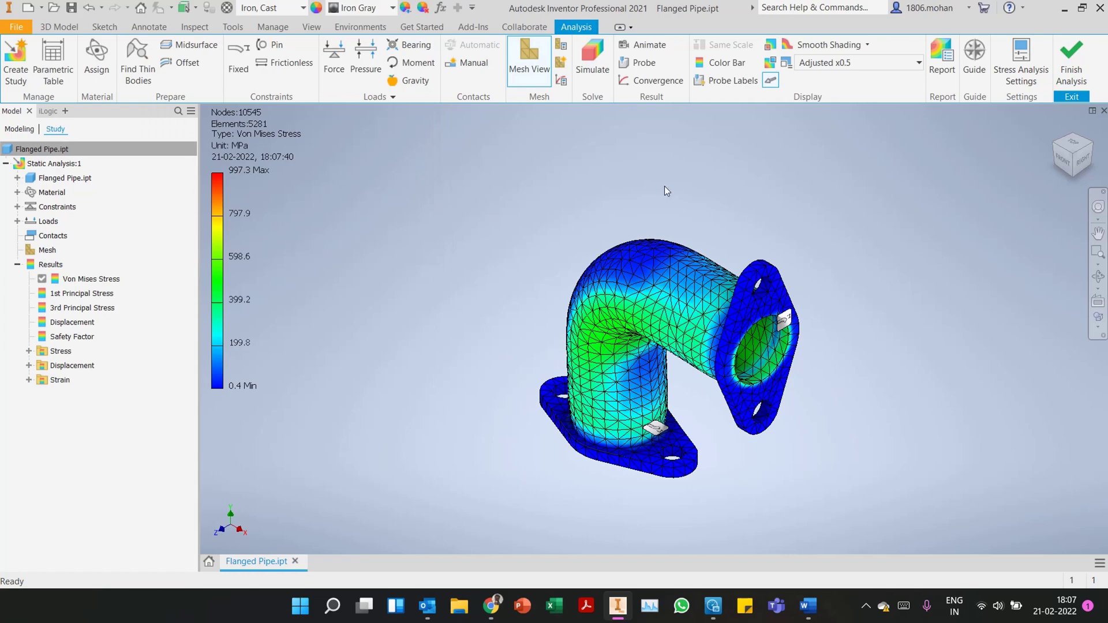
middle_click_drag(803, 357, 876, 325, "shift")
left_click(1072, 156)
scroll(857, 386, "up", 2)
middle_click_drag(691, 312, 743, 265)
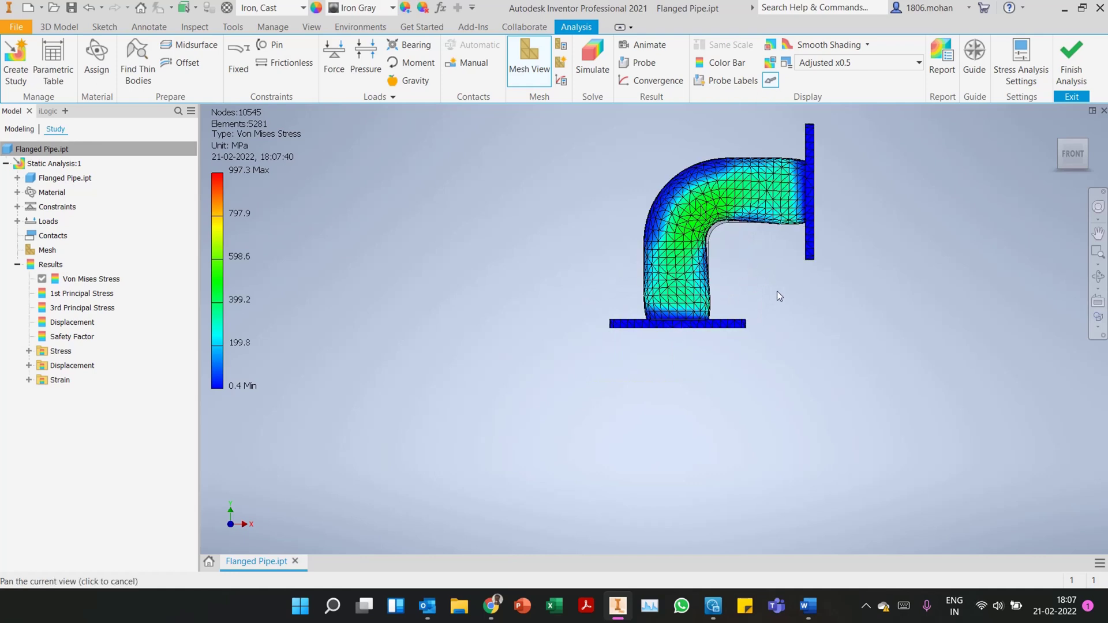
middle_click_drag(777, 292, 767, 289)
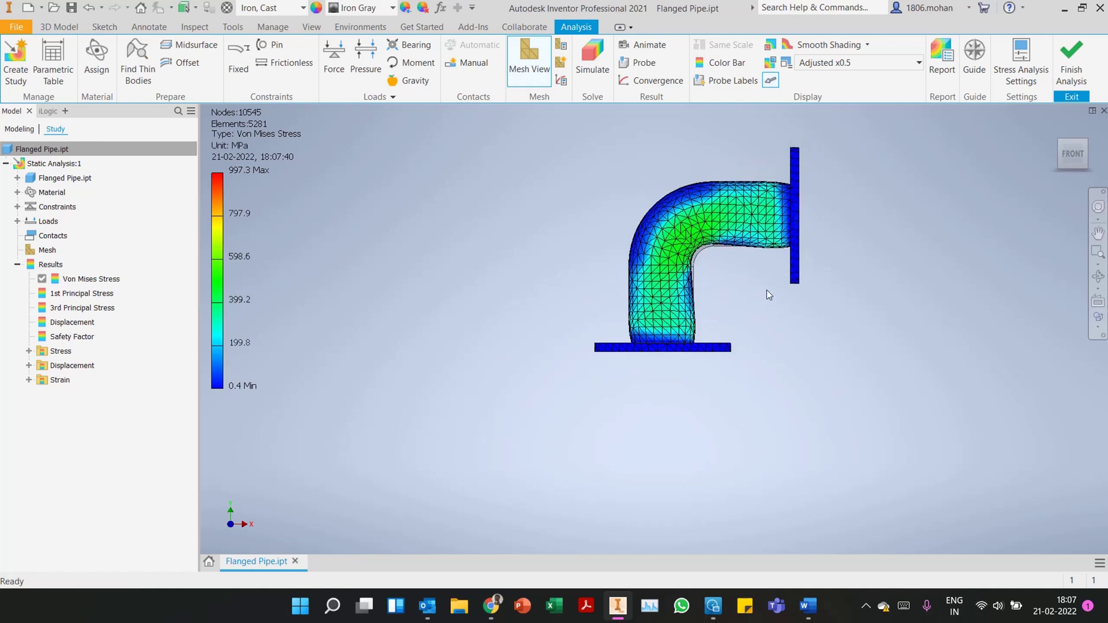
left_click(892, 62)
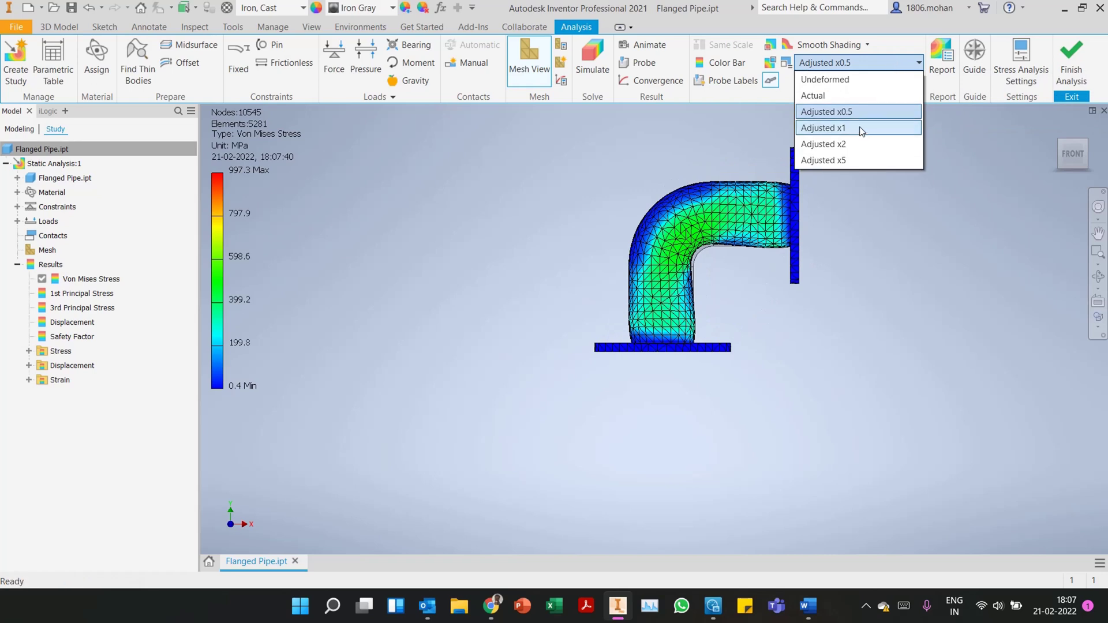
left_click(856, 97)
scroll(678, 350, "down", 5)
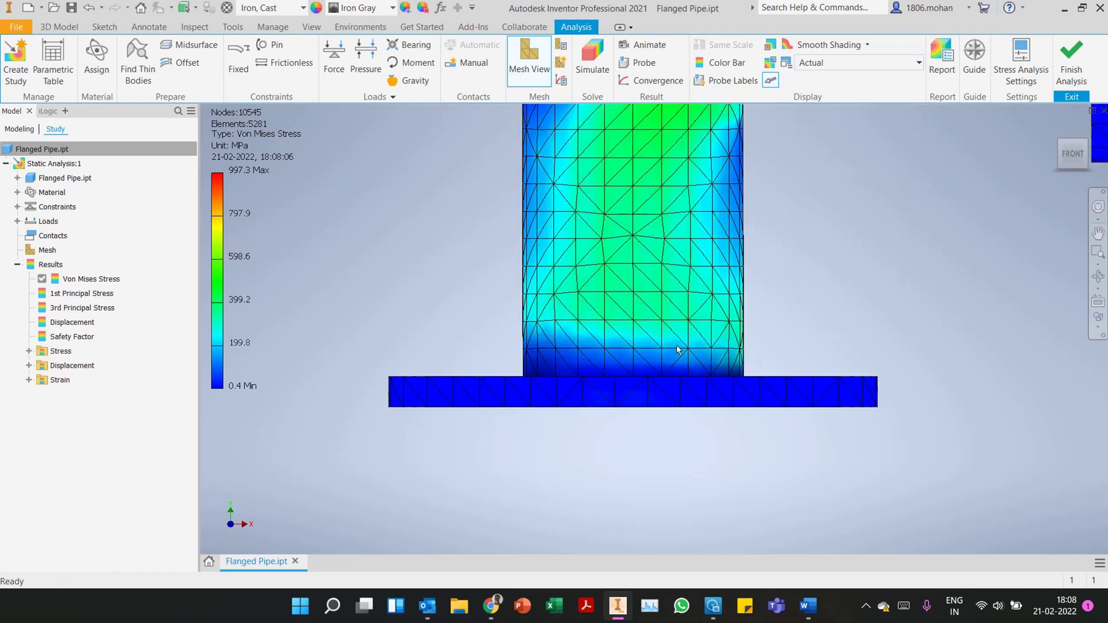
scroll(680, 364, "up", 5)
left_click(870, 65)
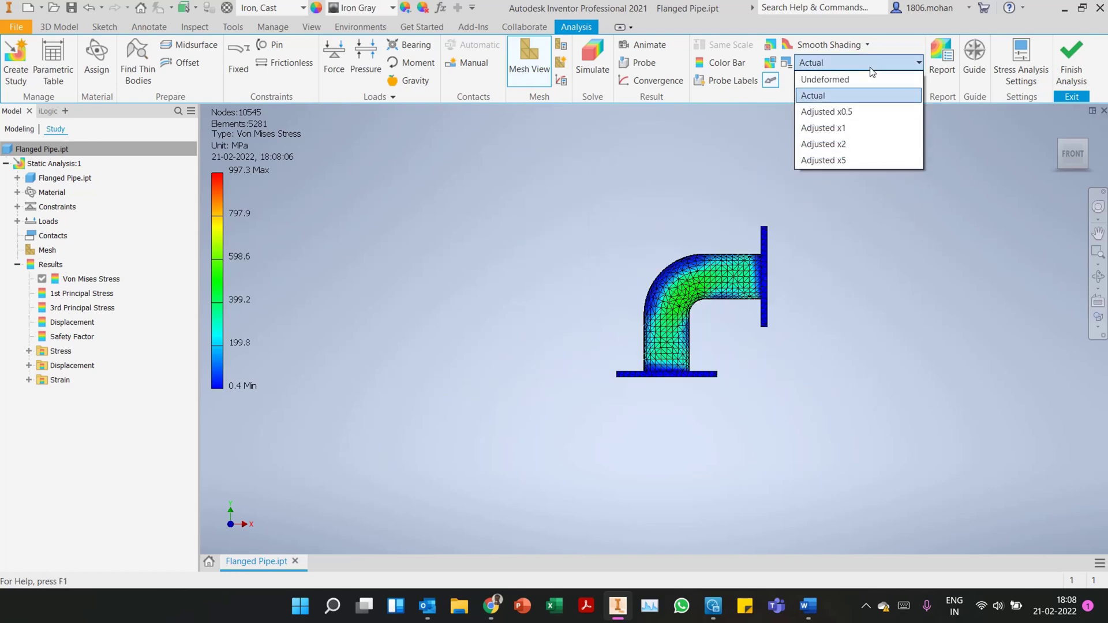
left_click(864, 108)
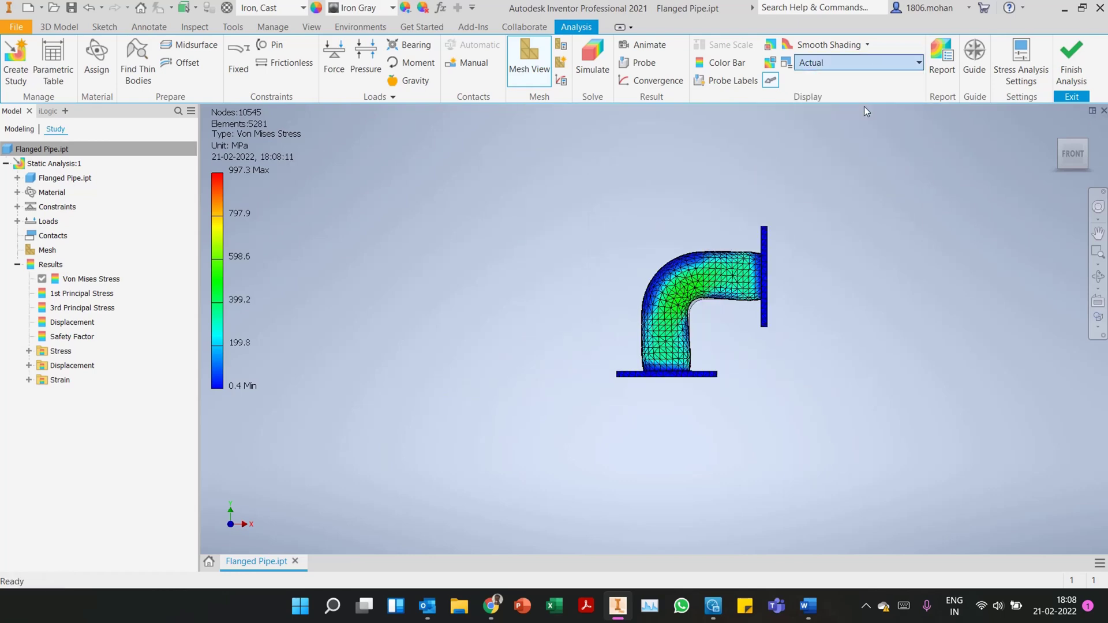
scroll(718, 321, "down", 3)
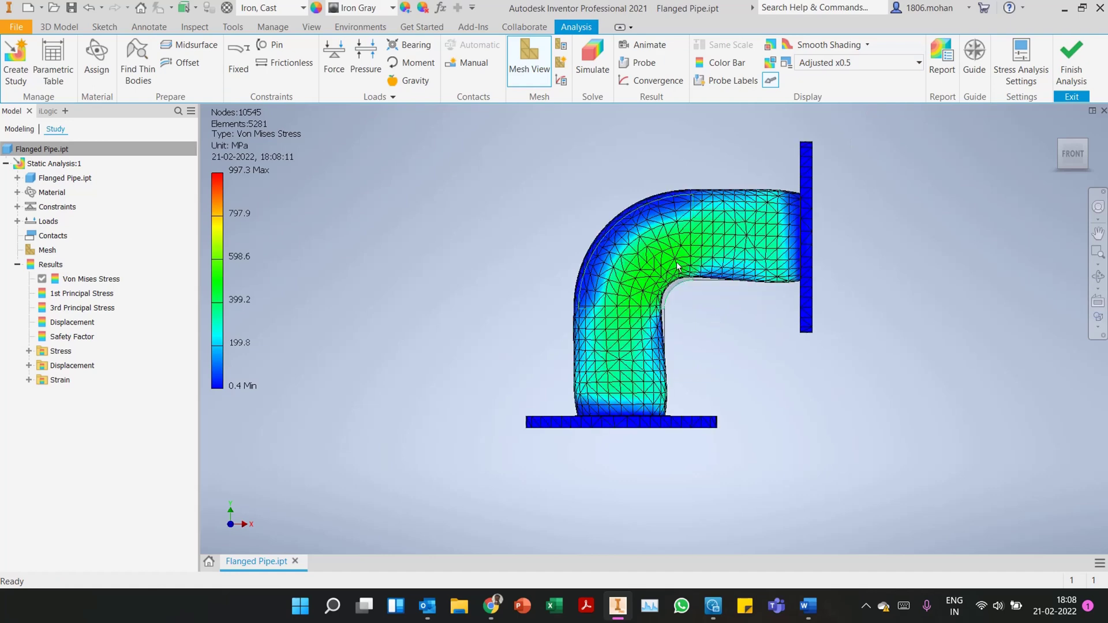
scroll(686, 269, "up", 3)
scroll(683, 282, "down", 3)
scroll(683, 282, "up", 3)
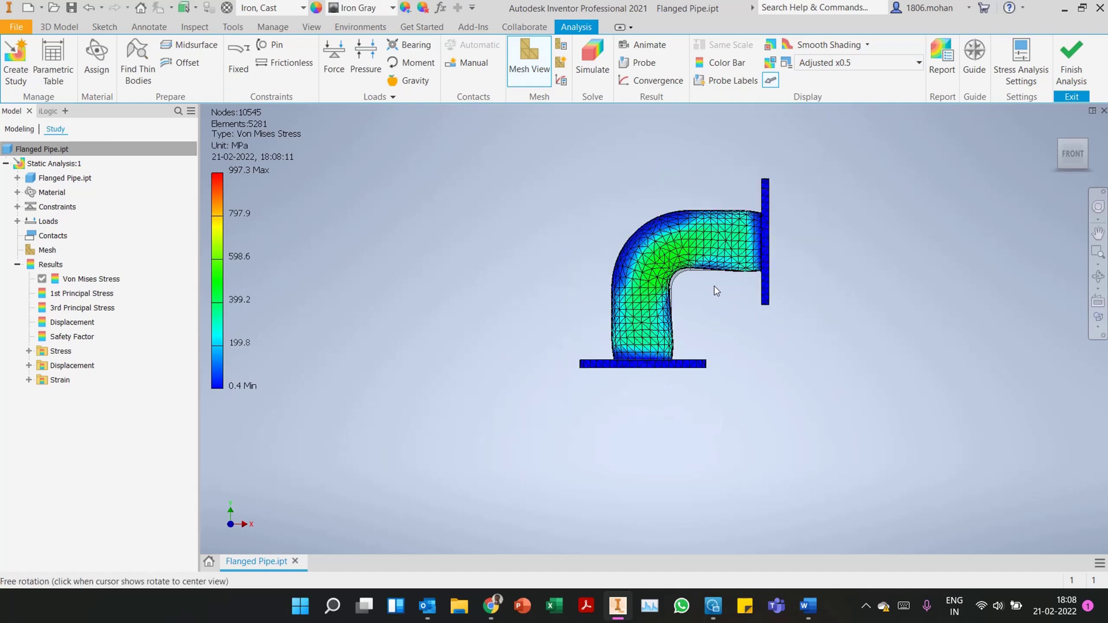
middle_click_drag(715, 286, 807, 237, "shift")
left_click(1071, 158)
scroll(658, 343, "down", 8)
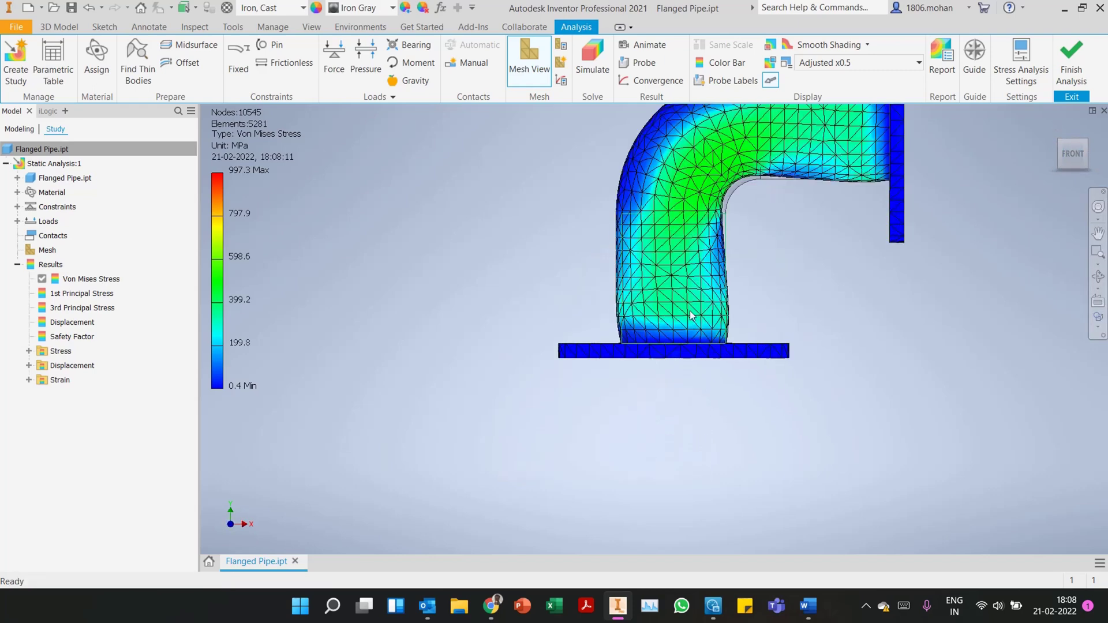
scroll(623, 354, "up", 6)
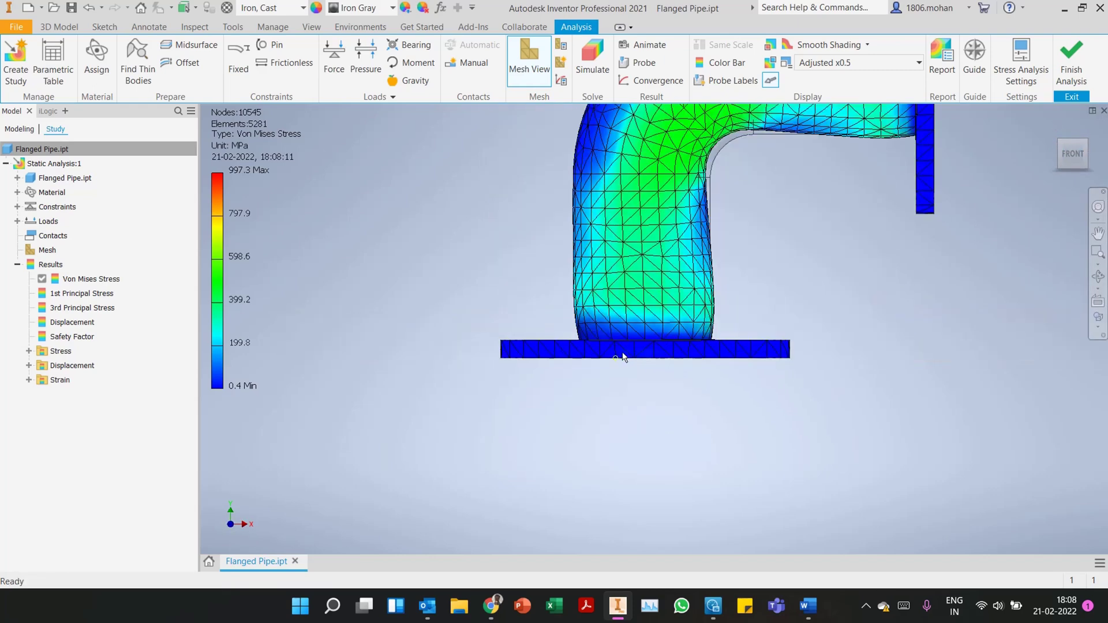
middle_click_drag(760, 287, 639, 341)
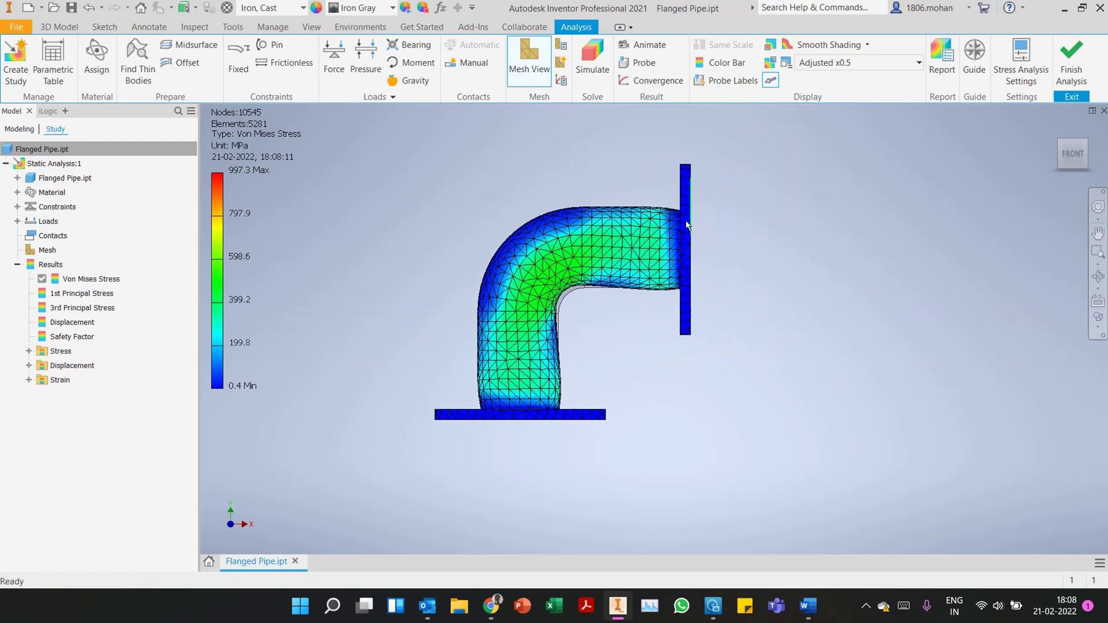
scroll(681, 202, "down", 4)
scroll(684, 220, "up", 5)
middle_click_drag(791, 265, 618, 342, "shift")
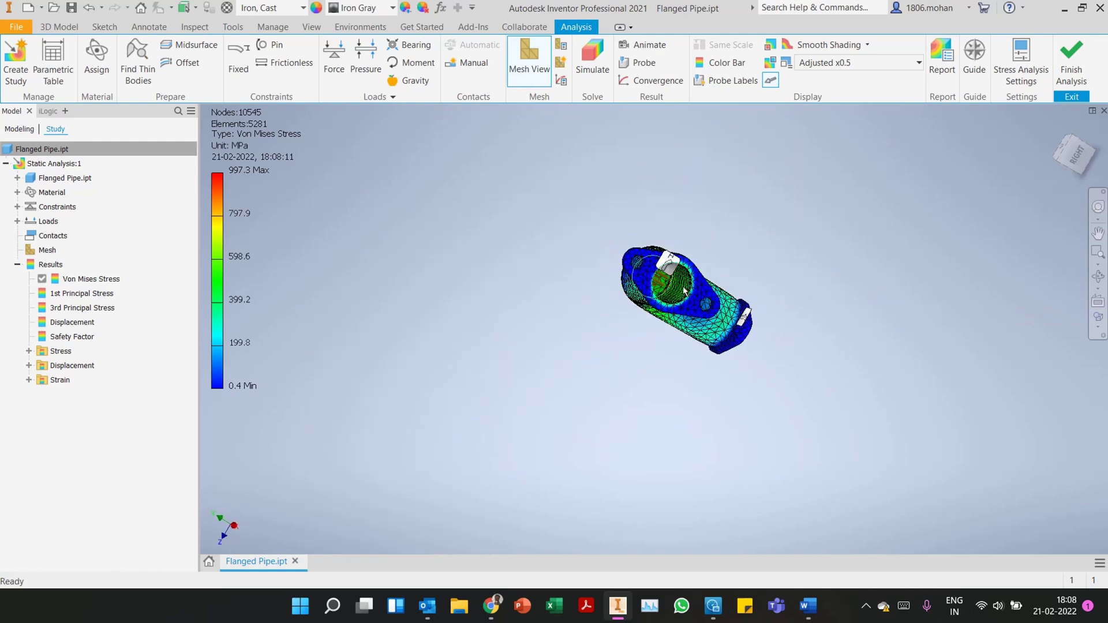
scroll(615, 342, "down", 6)
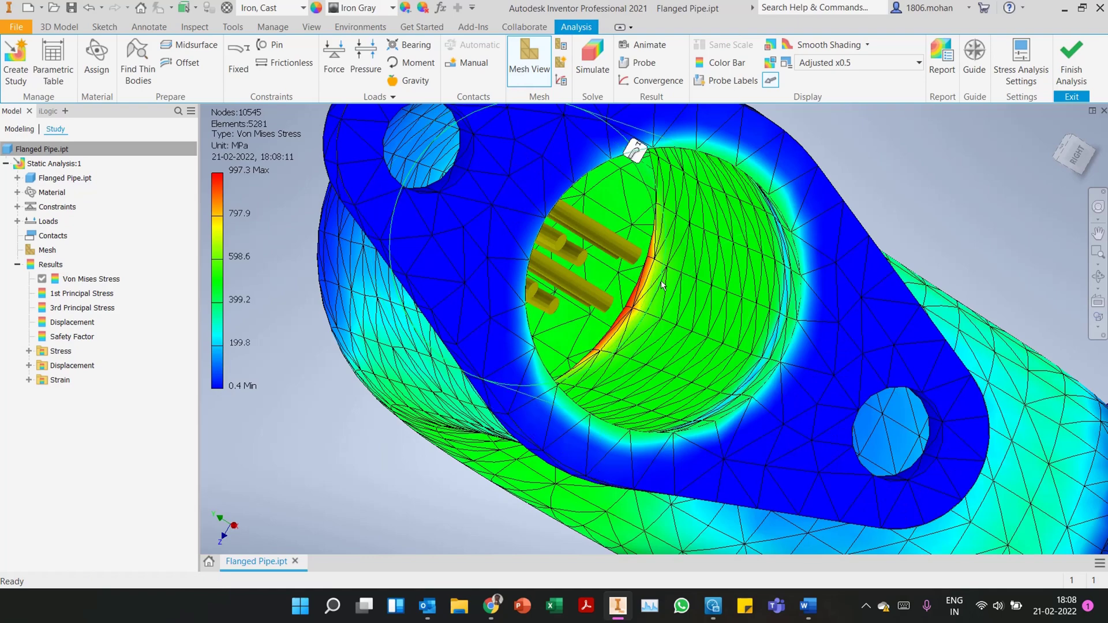
scroll(652, 288, "up", 8)
middle_click_drag(656, 300, 773, 230, "shift")
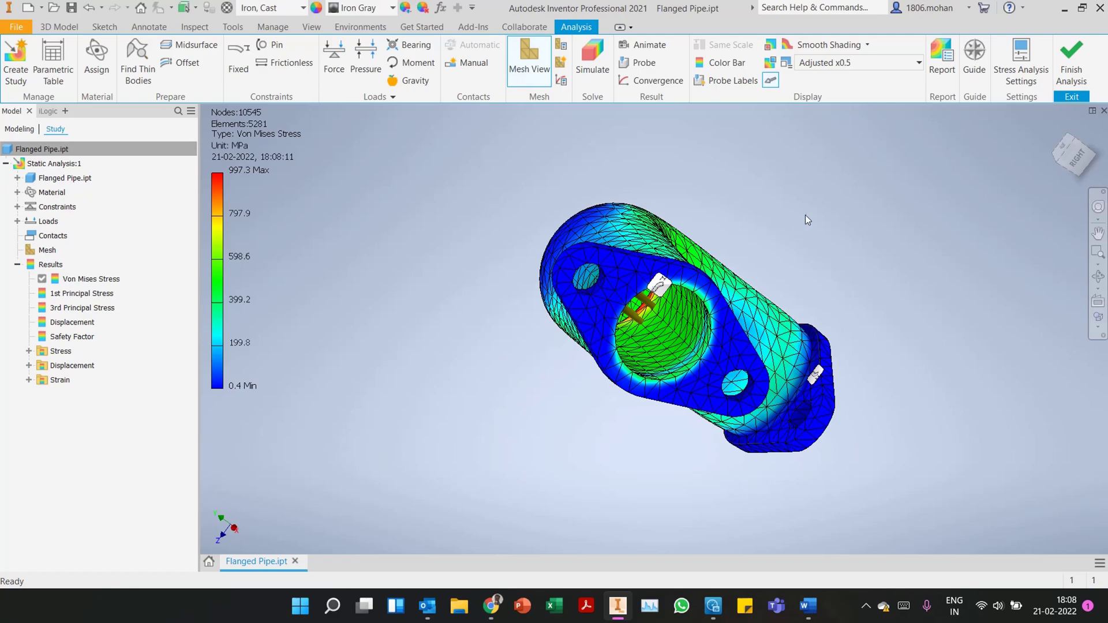
middle_click_drag(804, 217, 761, 261, "shift")
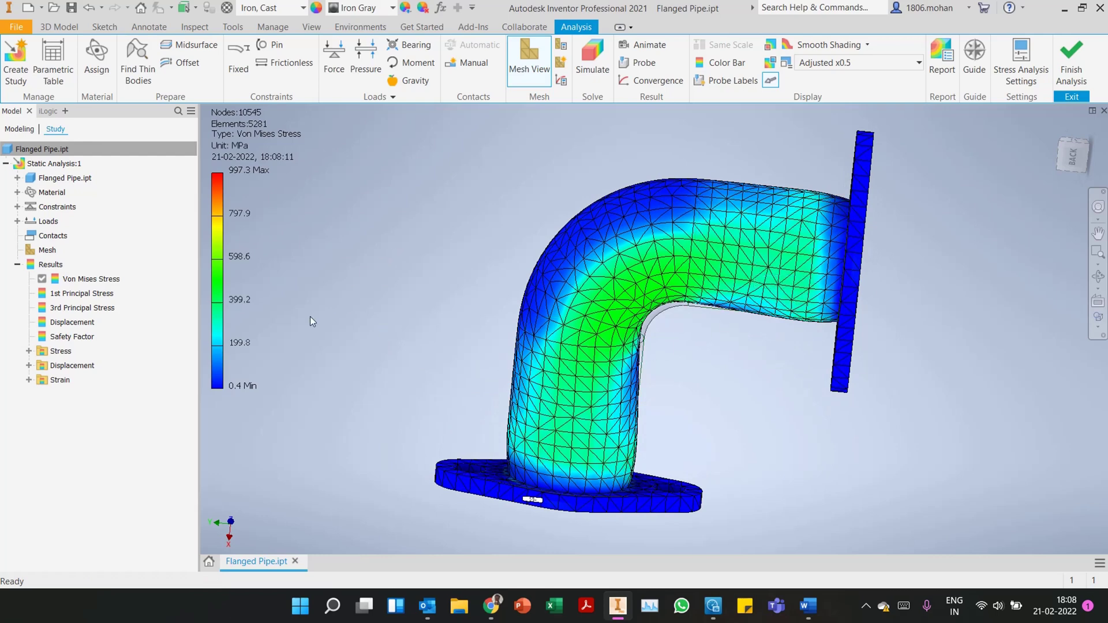
Inspect the 0.3078 mm elbow displacement from several views, then finish the analysis
double_click(72, 322)
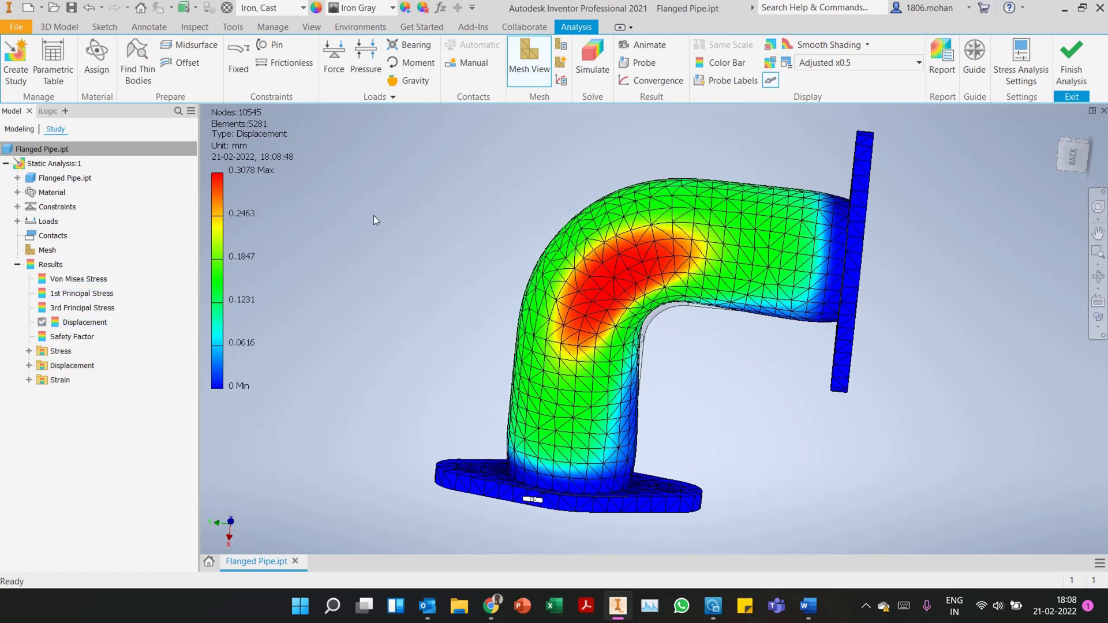
middle_click_drag(716, 397, 770, 323, "shift")
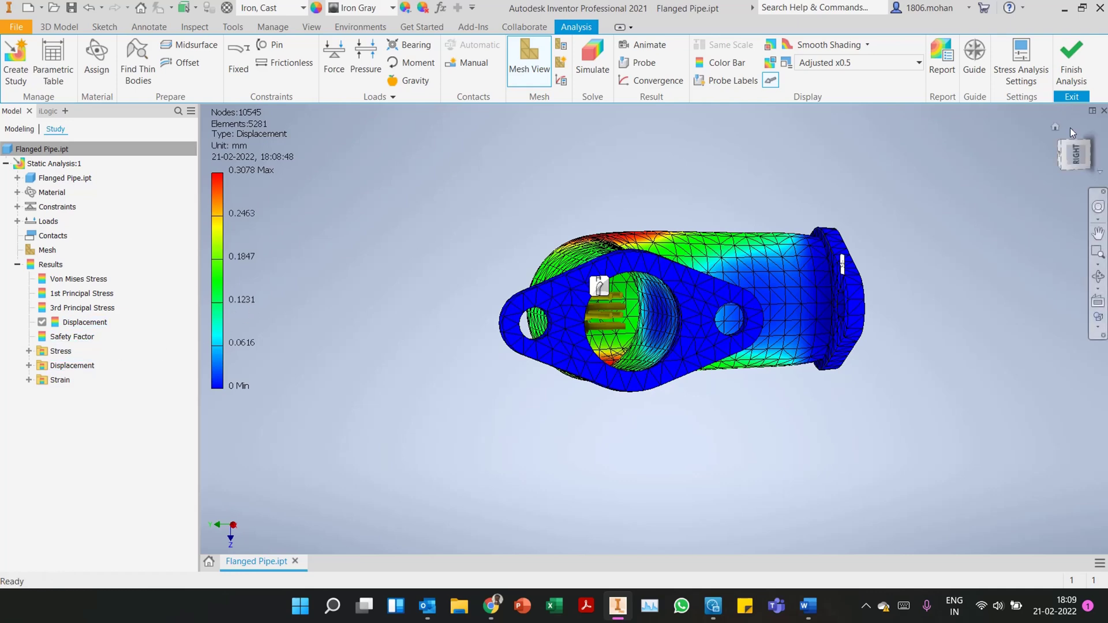
left_click(1056, 126)
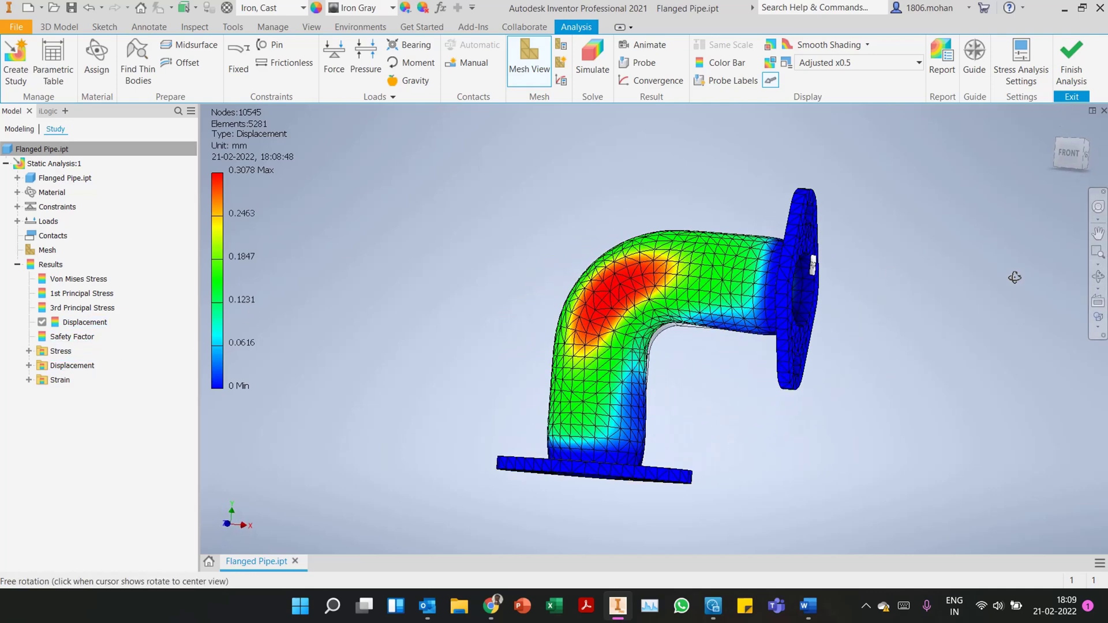
left_click(1064, 157)
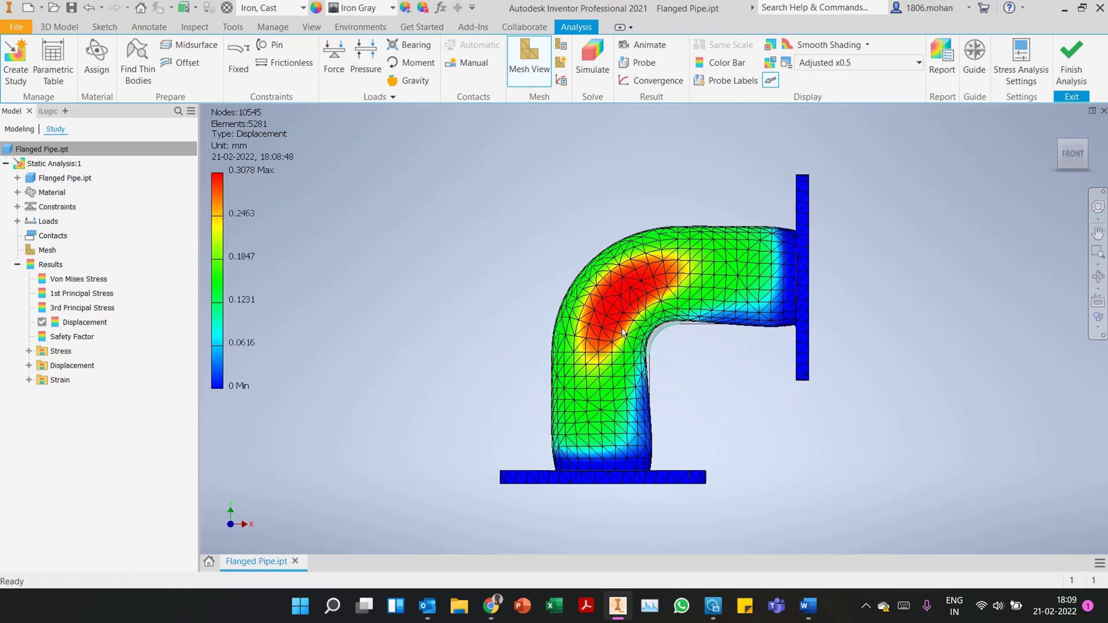
scroll(622, 333, "up", 4)
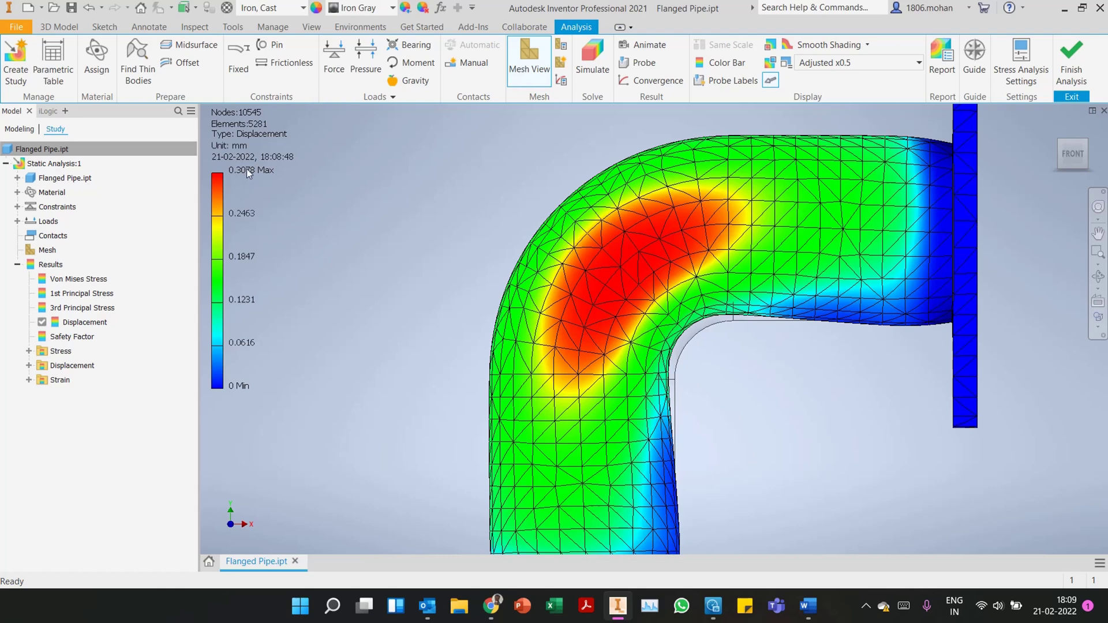
scroll(434, 190, "down", 3)
scroll(434, 190, "up", 3)
scroll(546, 278, "down", 3)
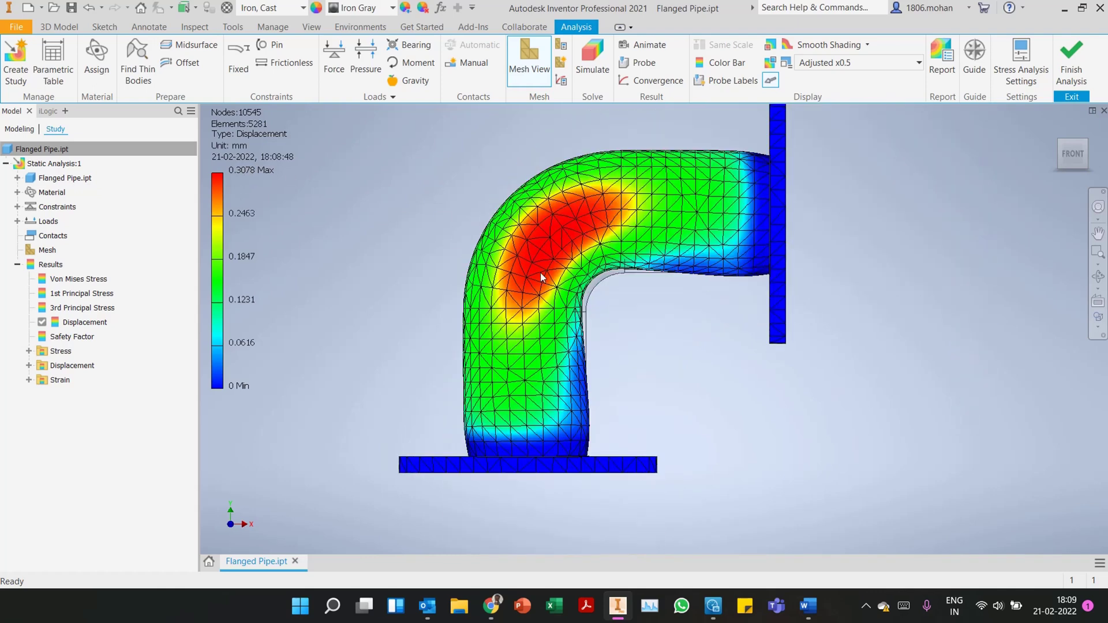
middle_click_drag(545, 278, 622, 340, "shift")
left_click(1074, 157)
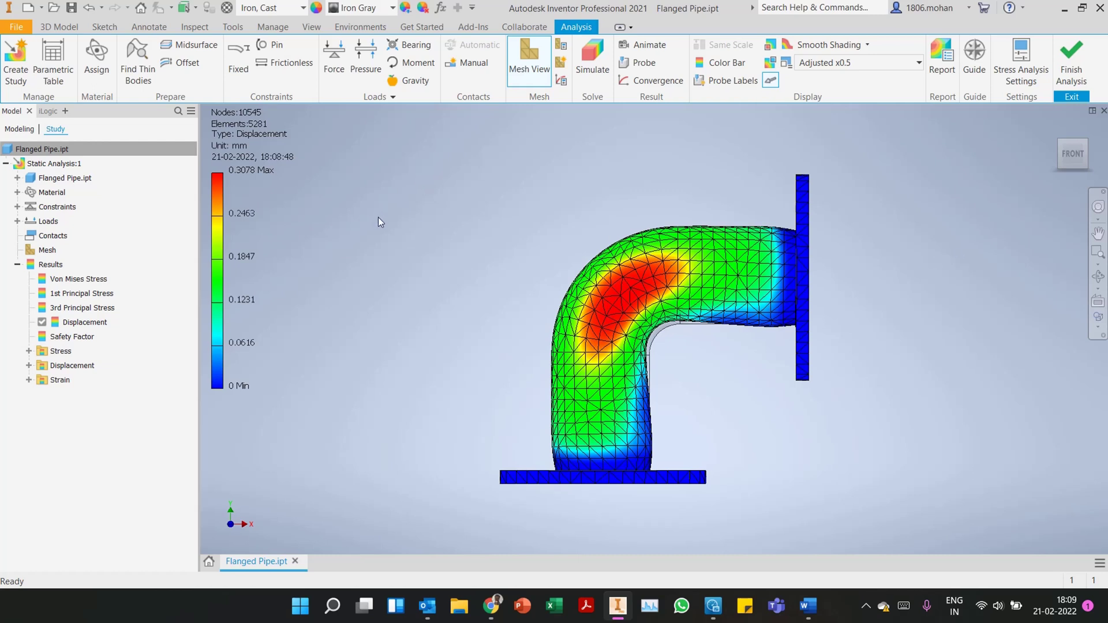
left_click(1072, 75)
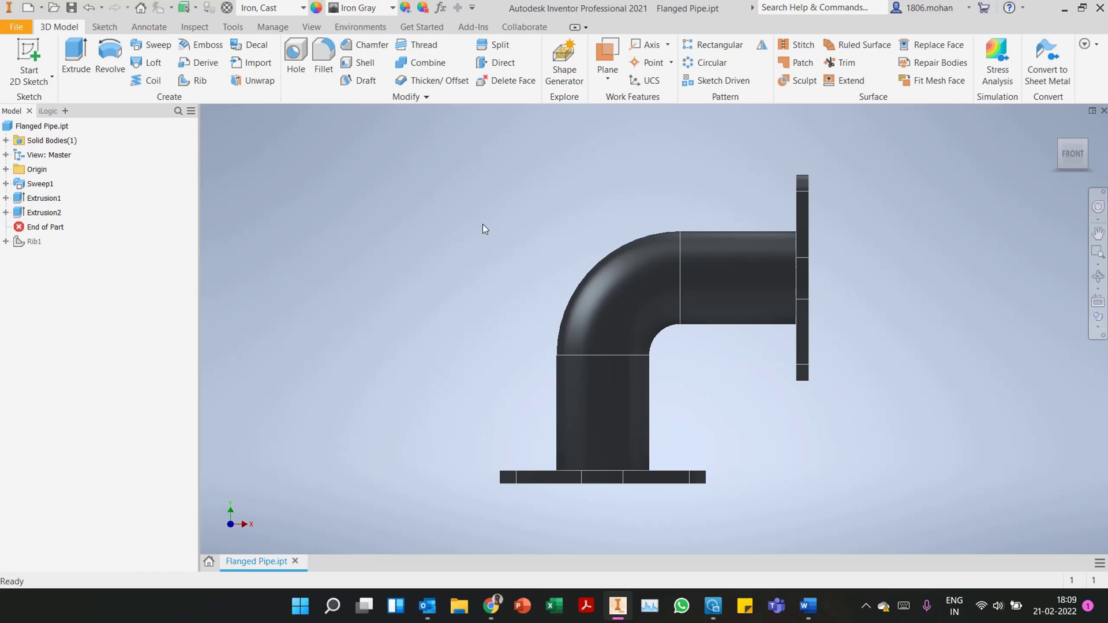
Move the End of Part marker below Rib1 and orbit to check the rib
left_click_drag(52, 228, 52, 247)
key("F6")
middle_click_drag(735, 463, 773, 397, "shift")
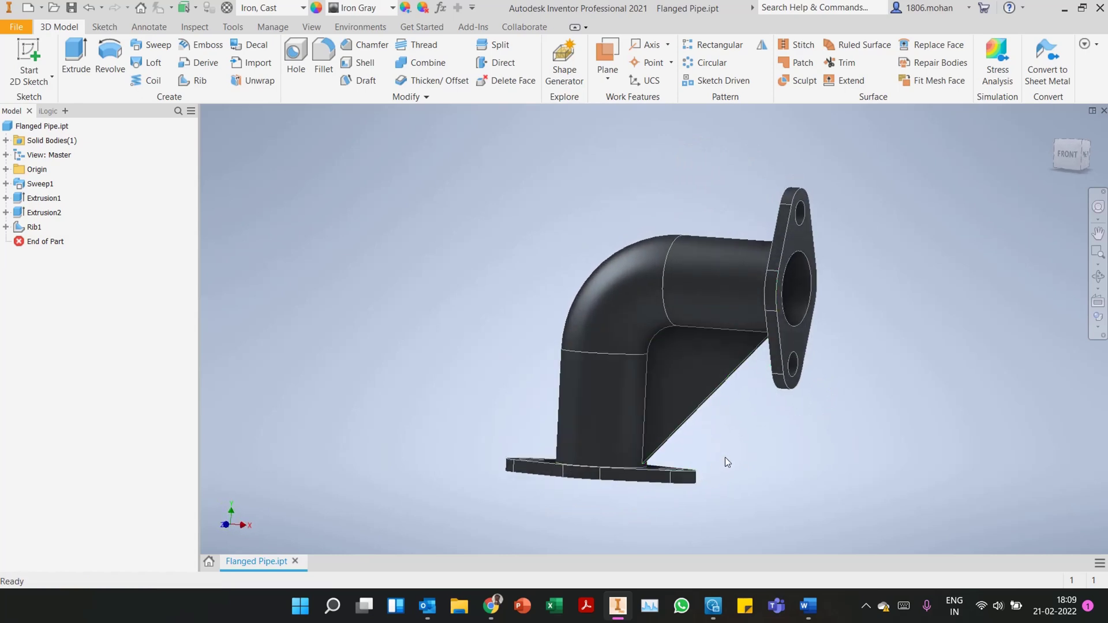
middle_click_drag(725, 460, 785, 468, "shift")
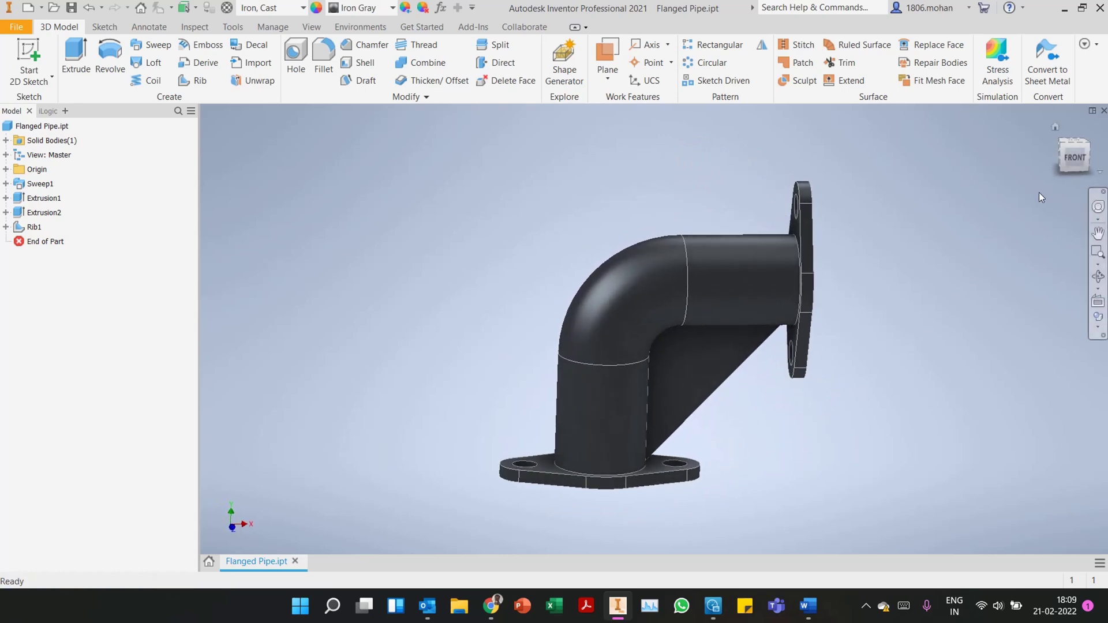
left_click(1070, 160)
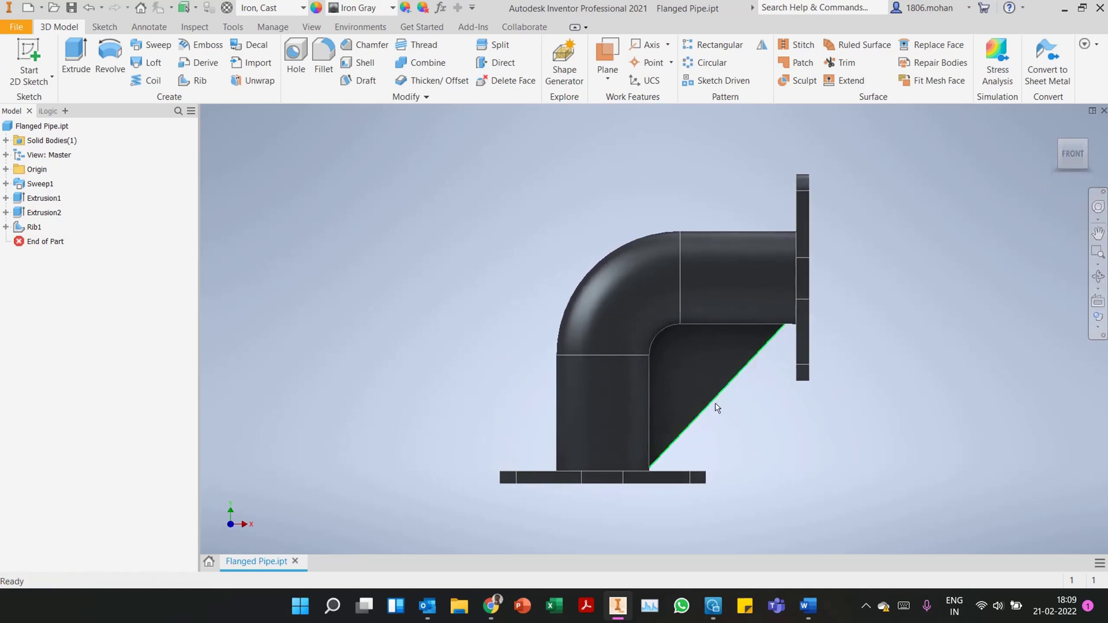
middle_click_drag(787, 425, 483, 375, "shift")
Reopen stress analysis and copy Static Analysis:1 into a new Static Analysis:2
left_click(997, 61)
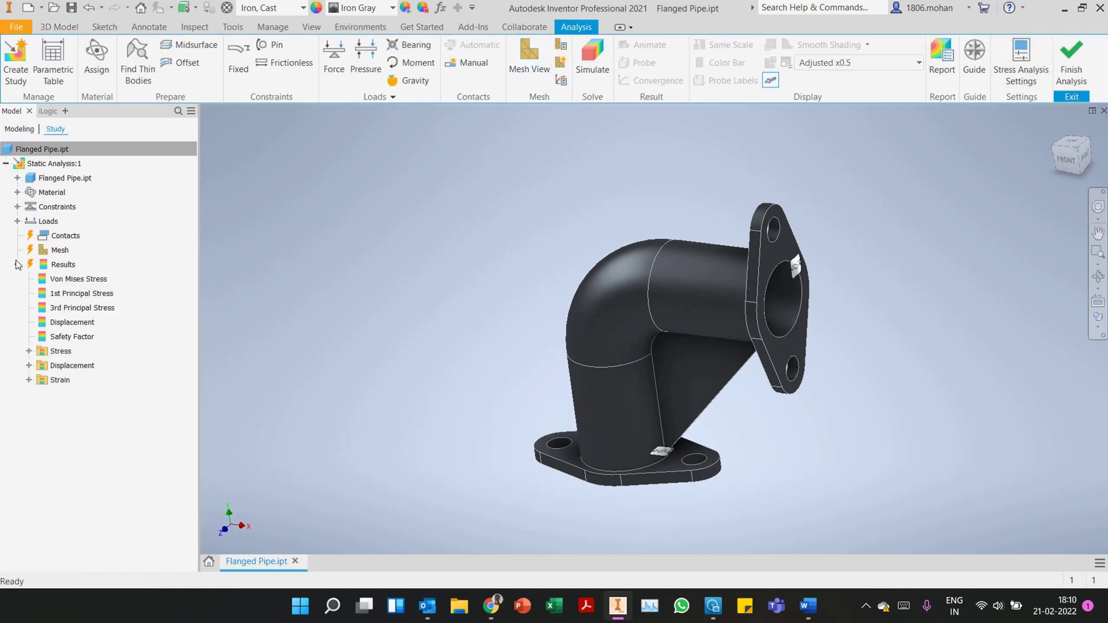
left_click(17, 262)
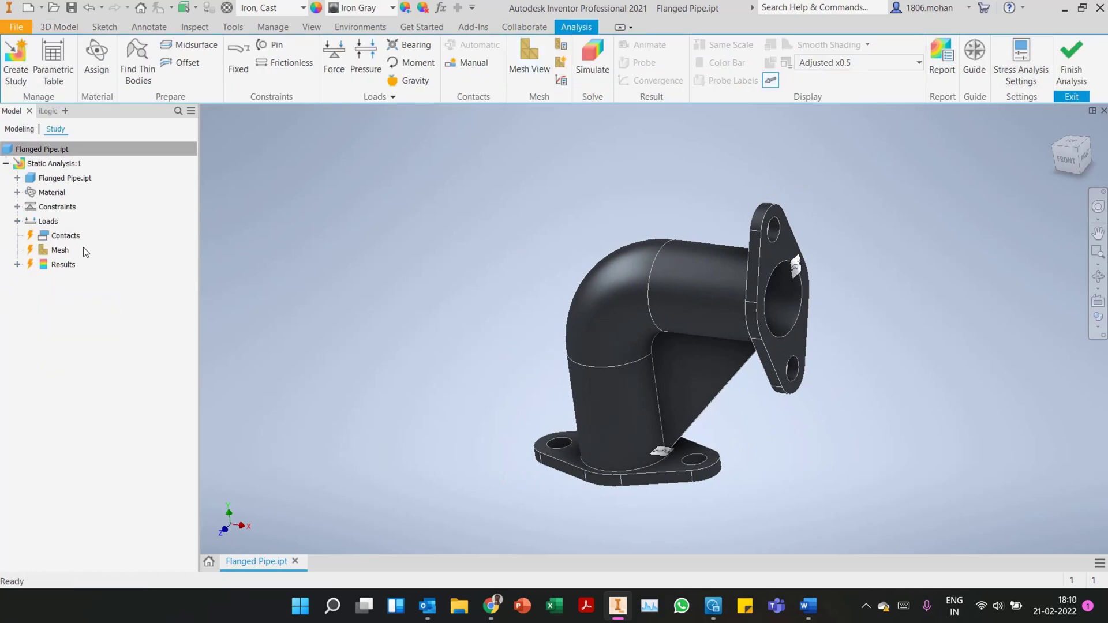
right_click(72, 164)
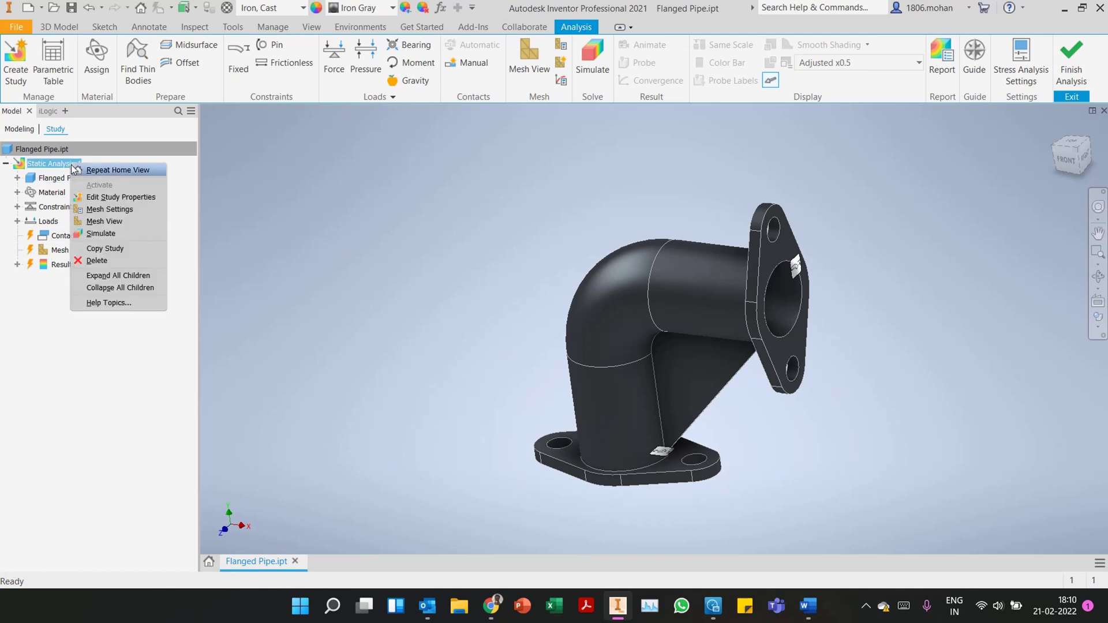
left_click(120, 248)
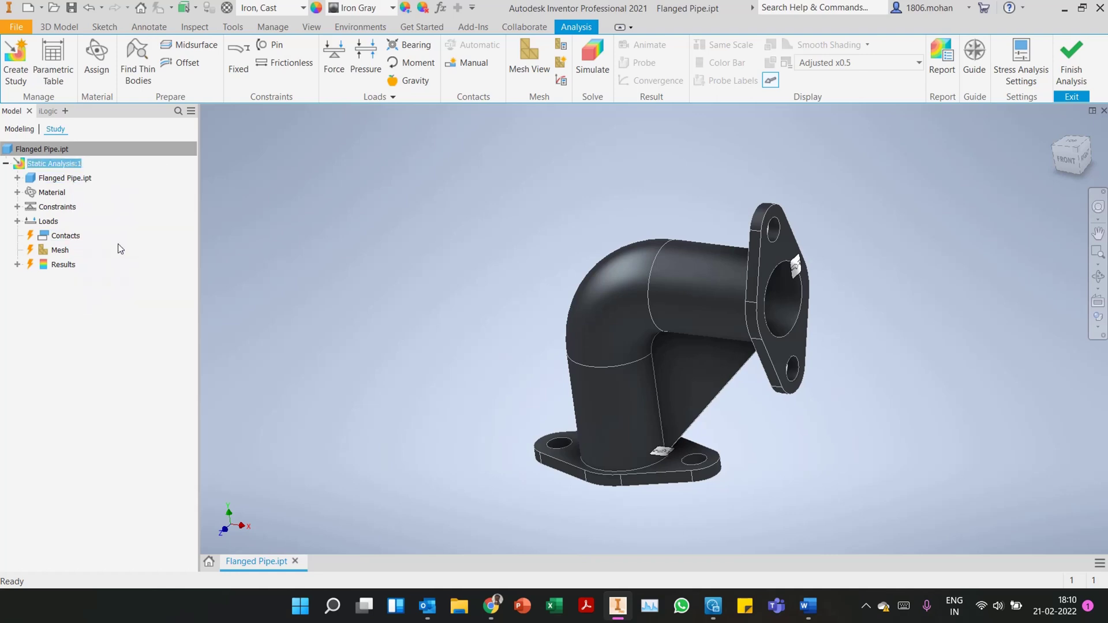
Update automatic contacts and regenerate the mesh with unchanged settings
right_click(68, 259)
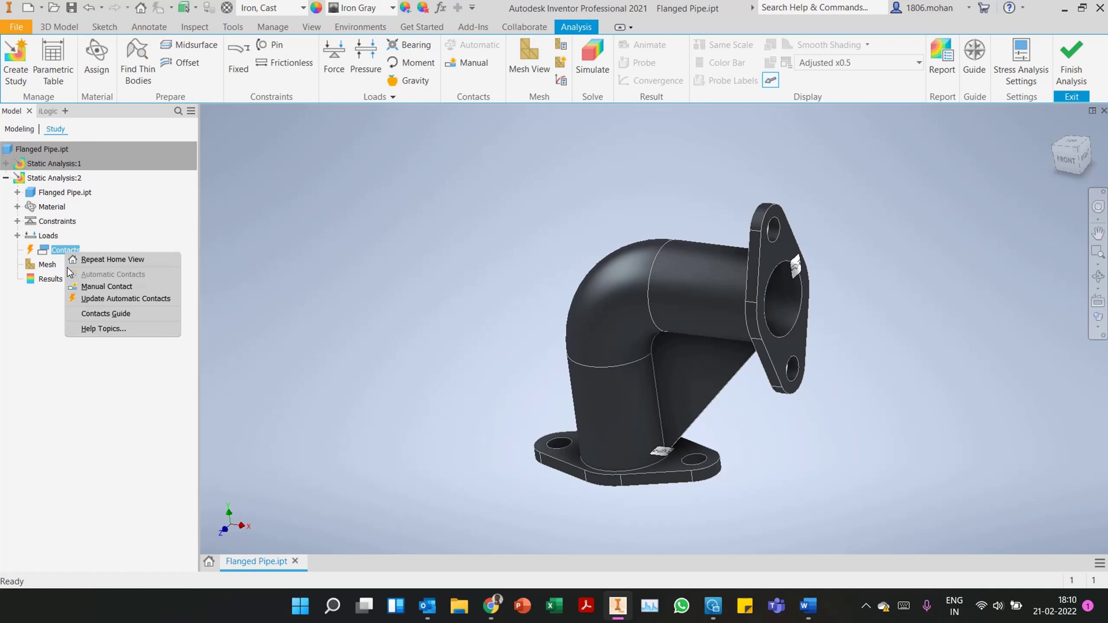
left_click(127, 299)
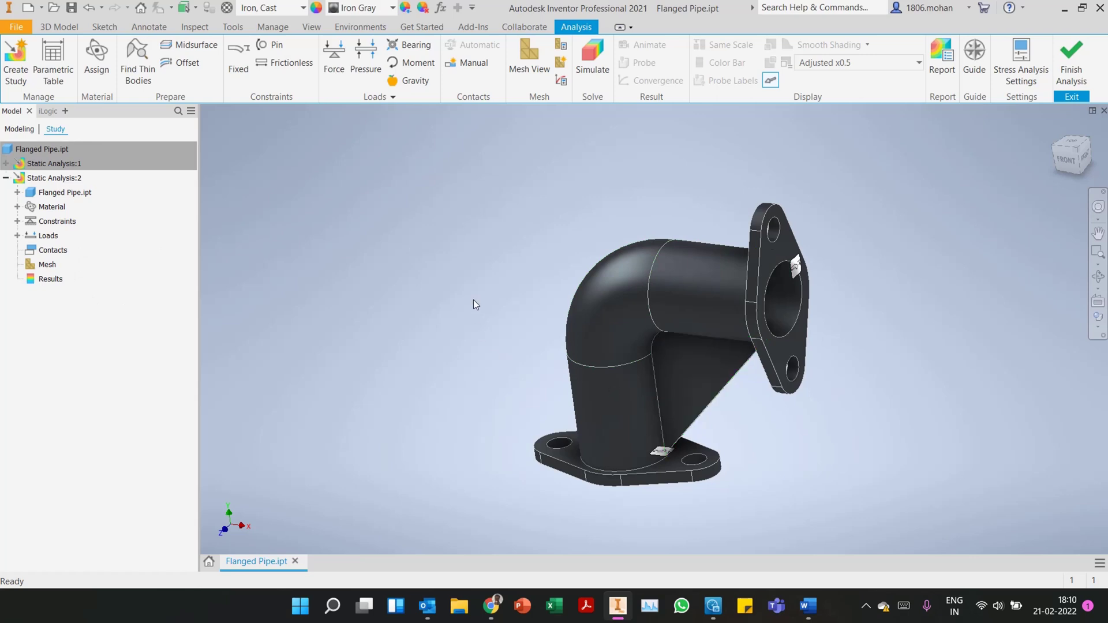
left_click(522, 57)
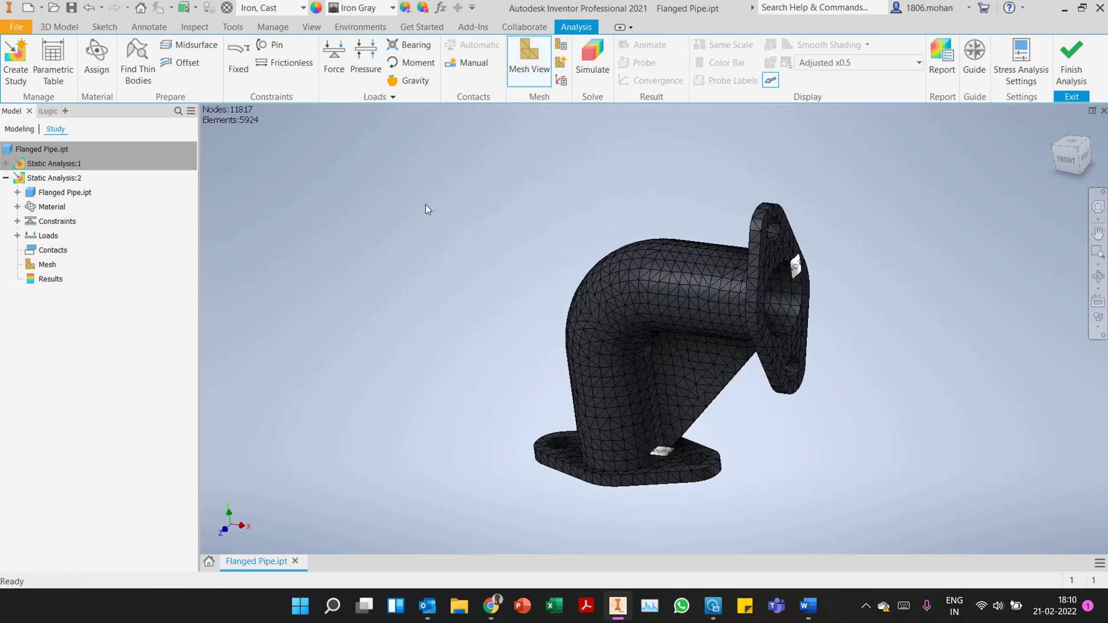
left_click(560, 46)
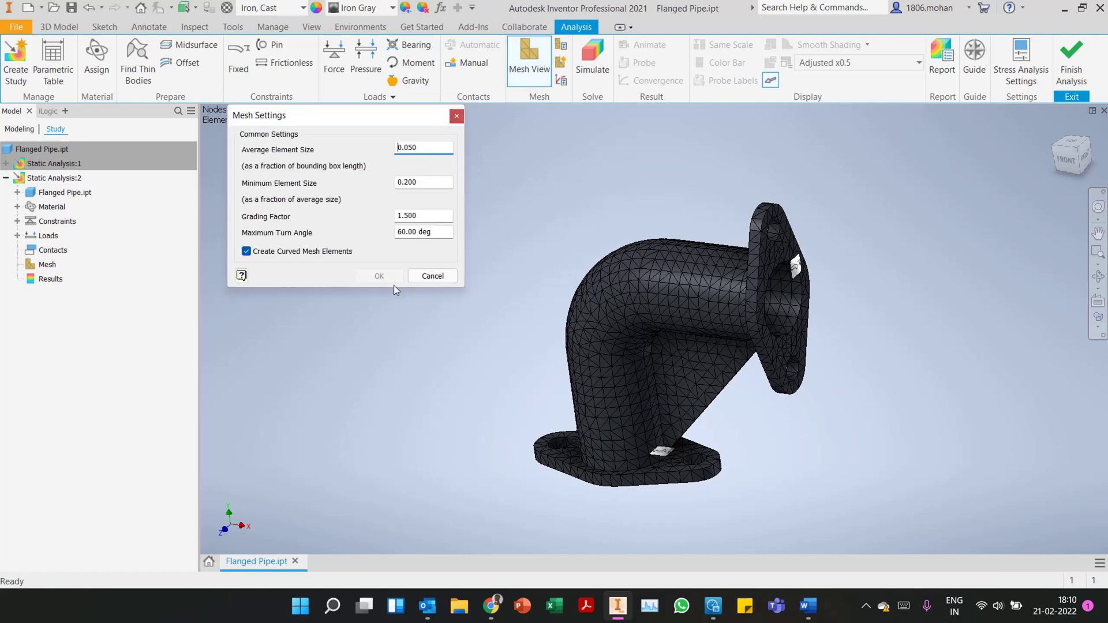
left_click(433, 275)
key("F6")
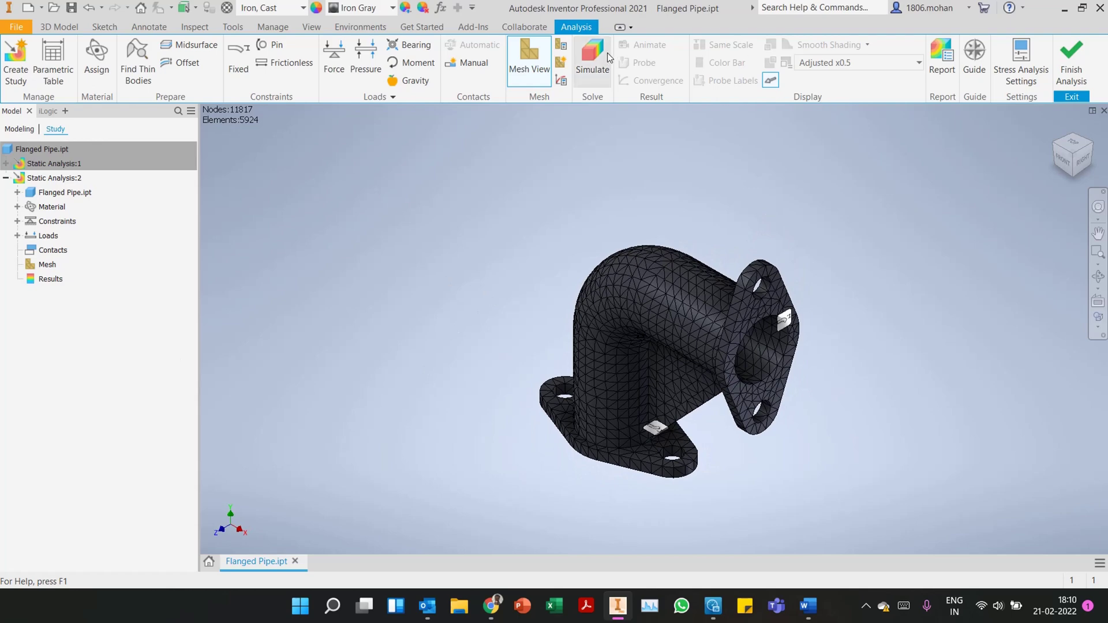
Run the simulation and view the 969.9 MPa peak Von Mises stress from the front
left_click(606, 54)
left_click(323, 250)
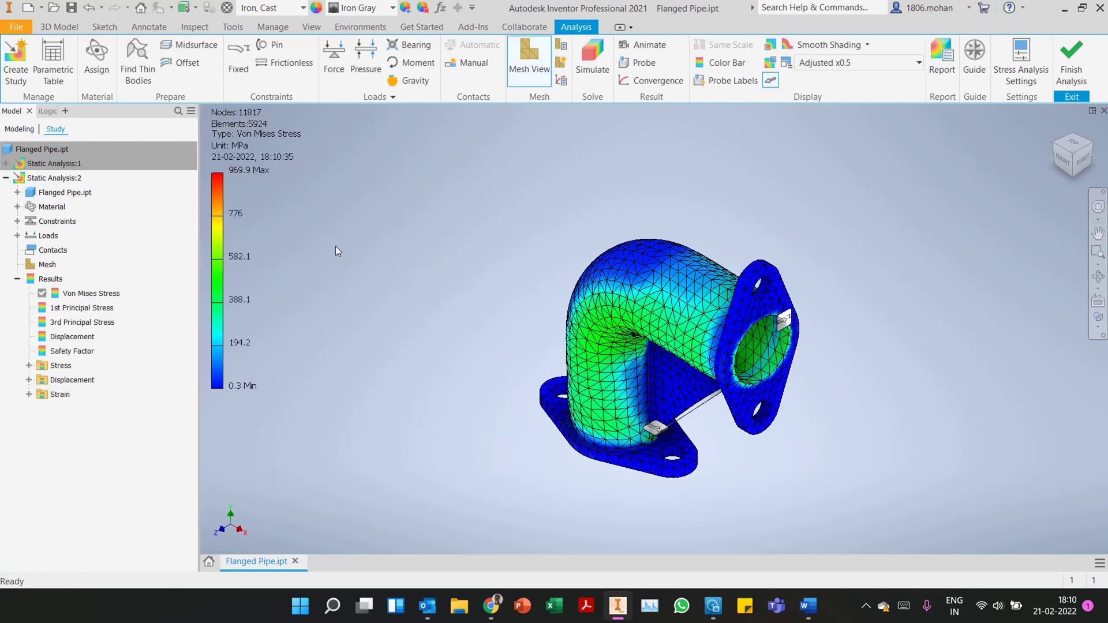
left_click(1063, 159)
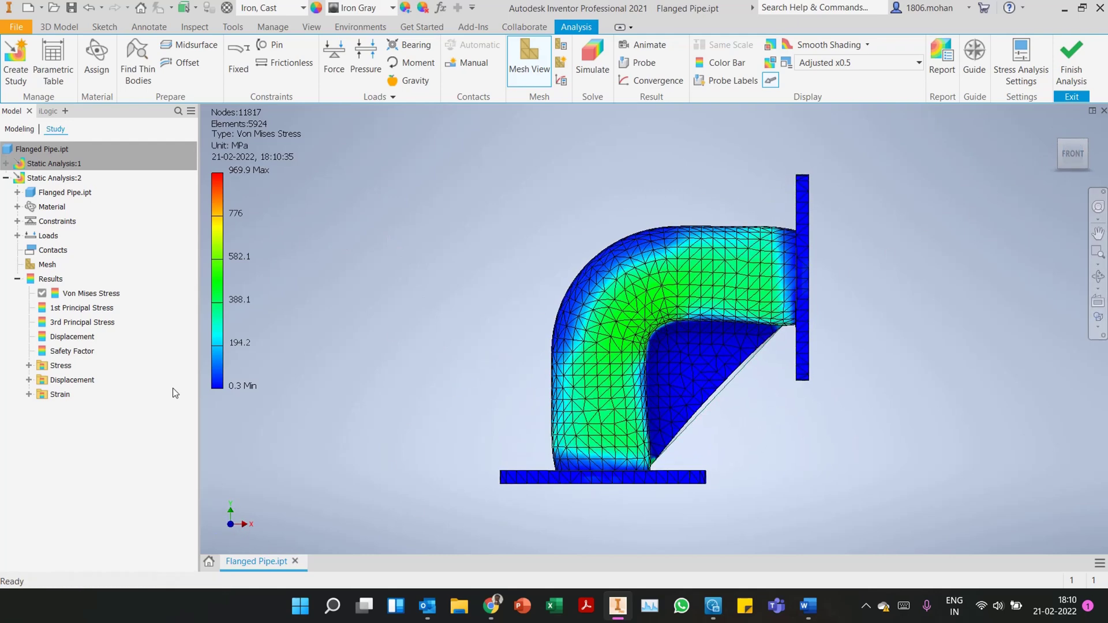
Plot the ribbed pipe's displacement, peaking at 0.2941 mm, in the home view
double_click(91, 337)
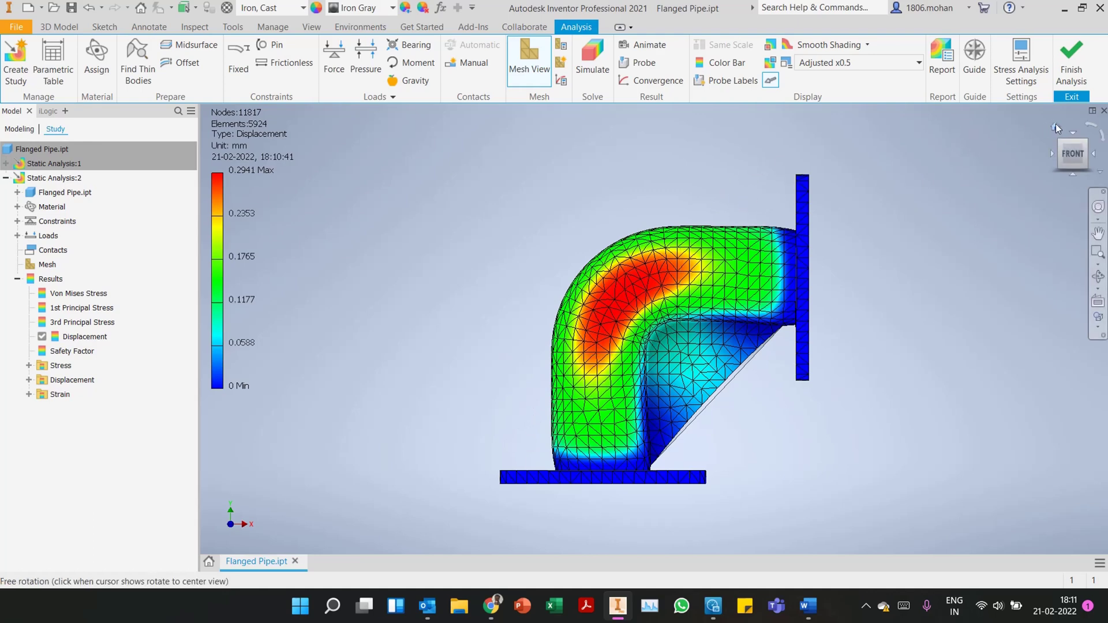
left_click(1055, 123)
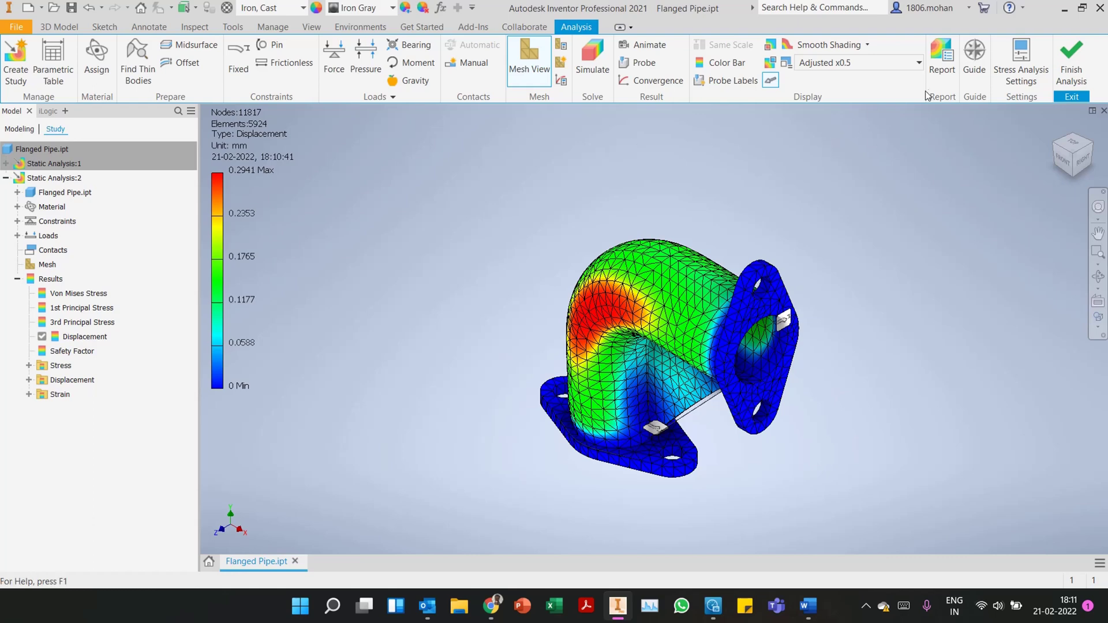
Export a Rich Text Format stress report for Flanged Pipe.ipt, overwriting the existing file
left_click(952, 68)
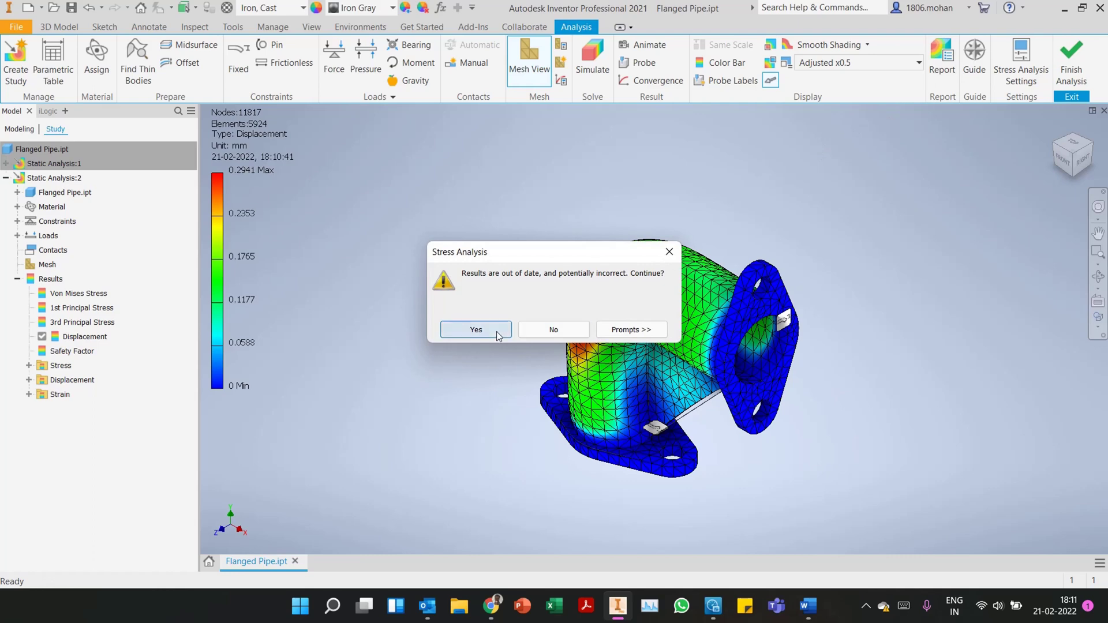
left_click(472, 328)
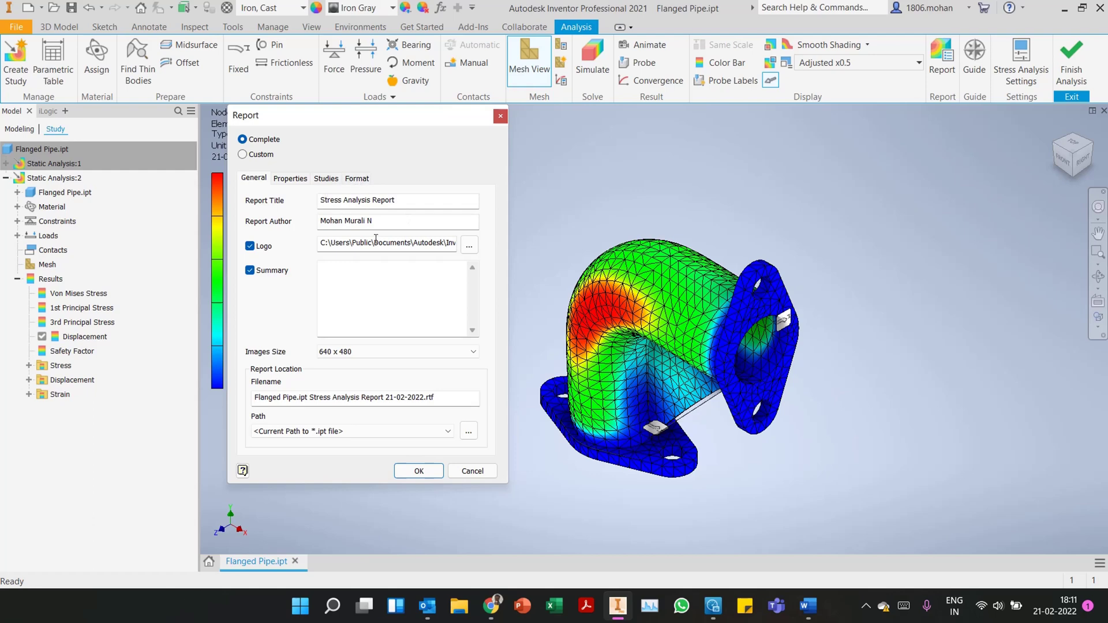
left_click(358, 179)
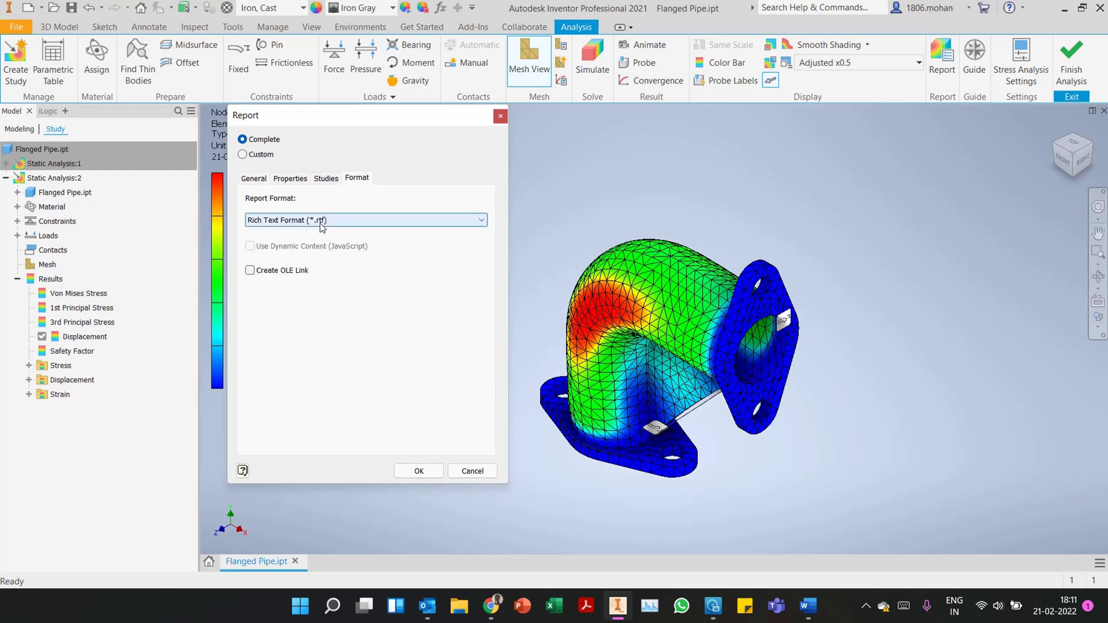
left_click(295, 224)
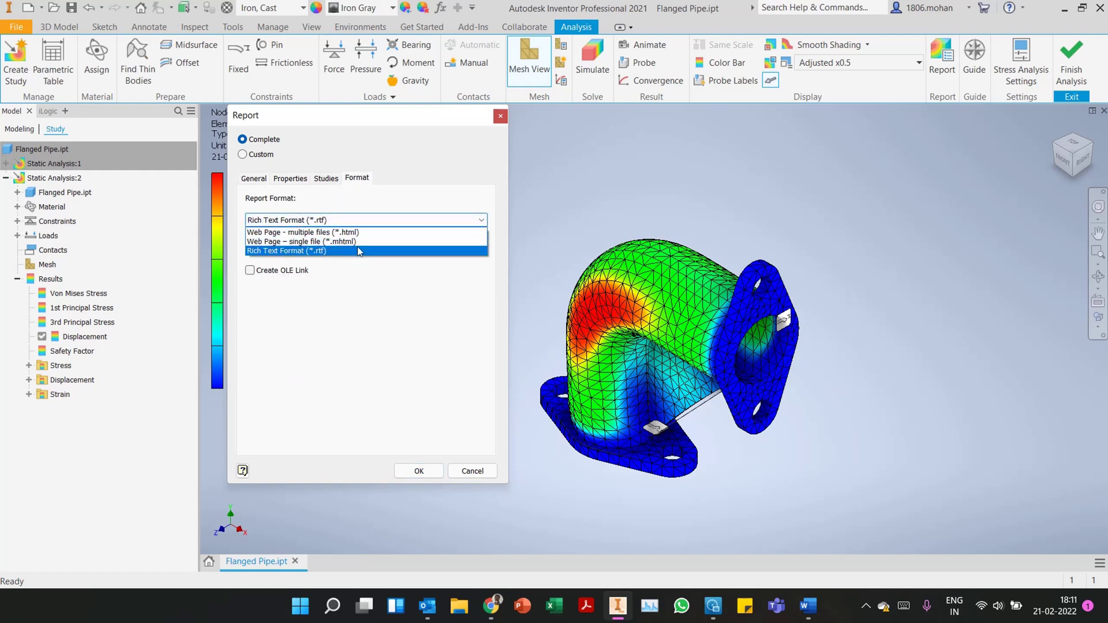
left_click(352, 250)
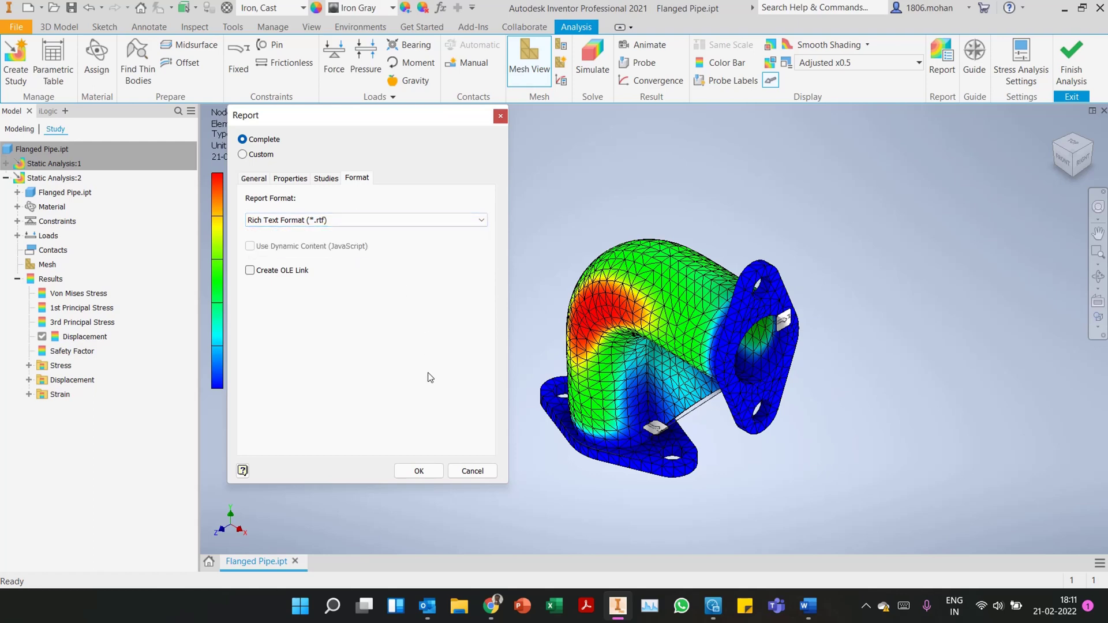
left_click(420, 471)
left_click(539, 358)
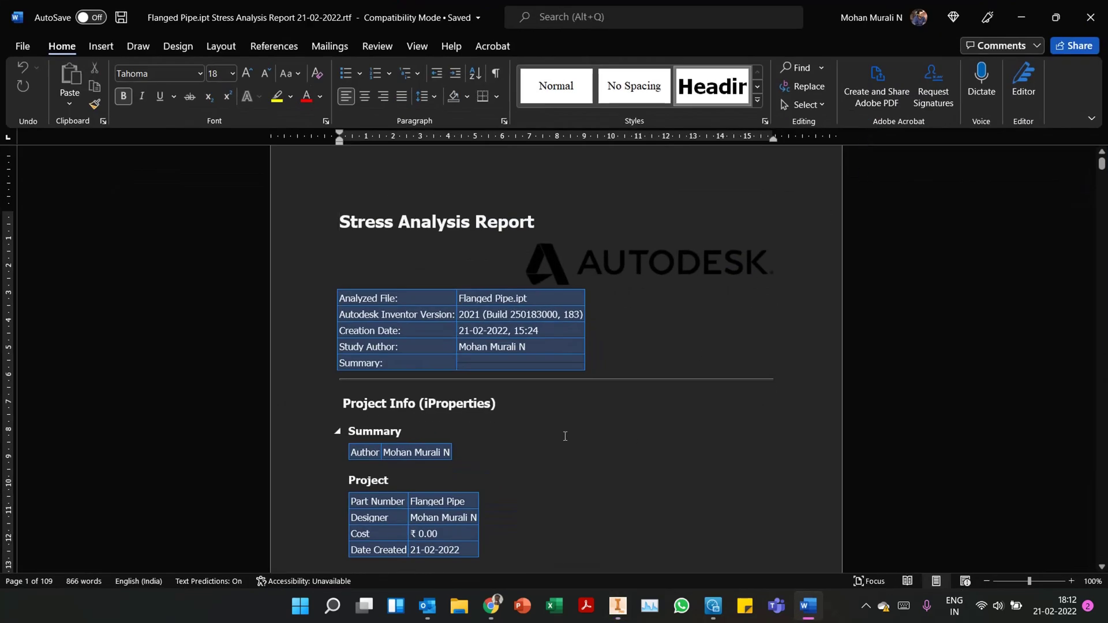
scroll(565, 433, "down", 10)
scroll(569, 429, "down", 5)
scroll(569, 430, "up", 3)
triple_click(390, 222)
scroll(754, 334, "down", 14)
scroll(646, 366, "down", 5, "ctrl")
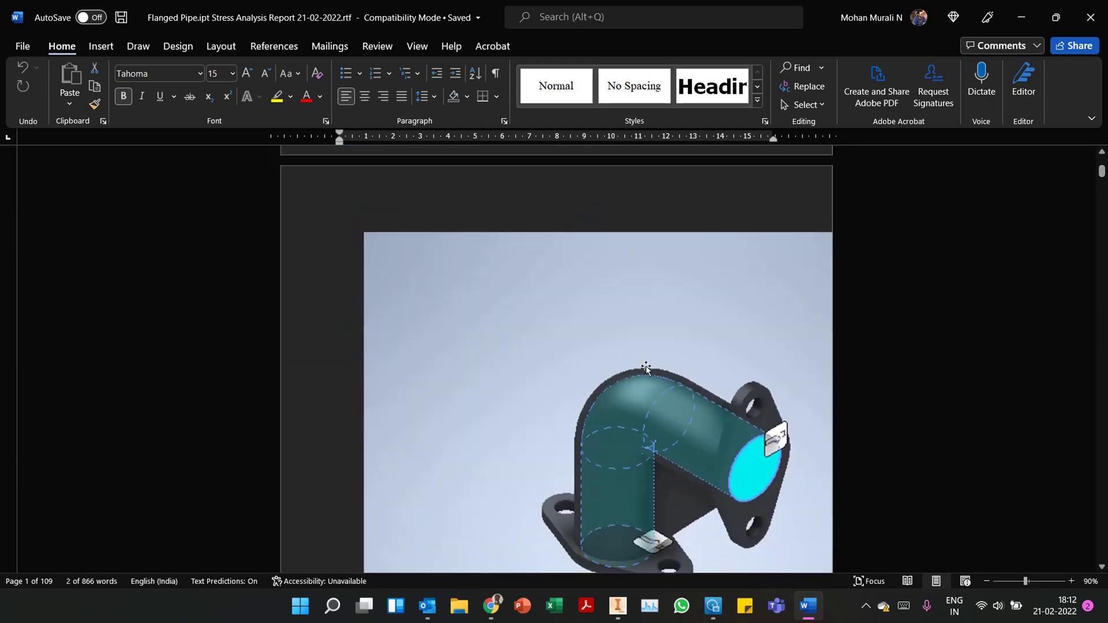
scroll(647, 366, "up", 2)
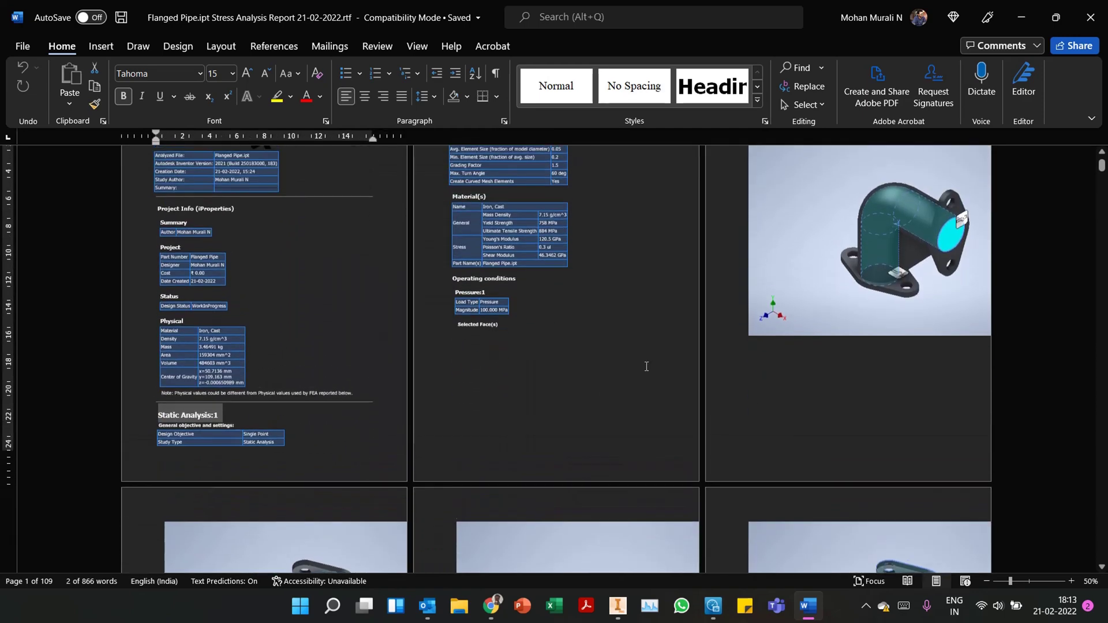
scroll(646, 366, "down", 12)
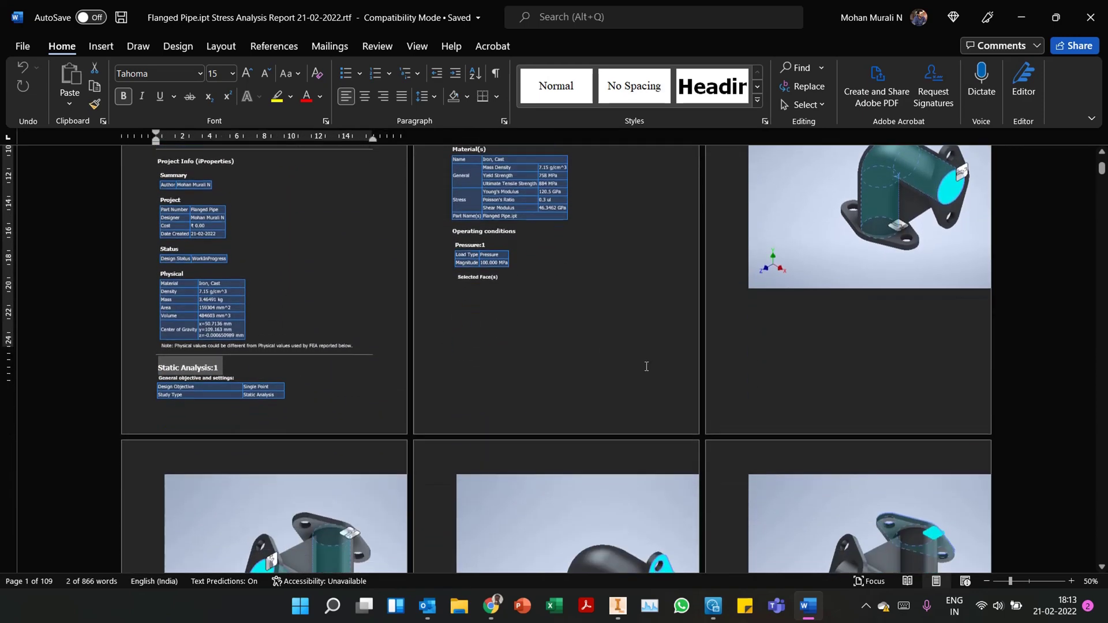
scroll(648, 368, "down", 10)
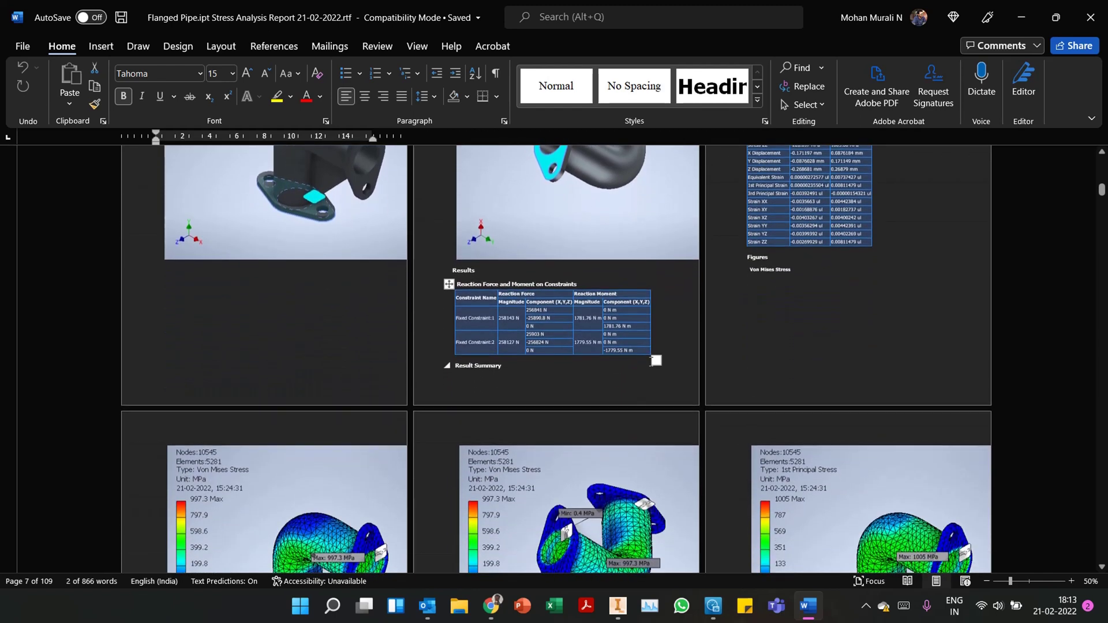
scroll(652, 364, "down", 8)
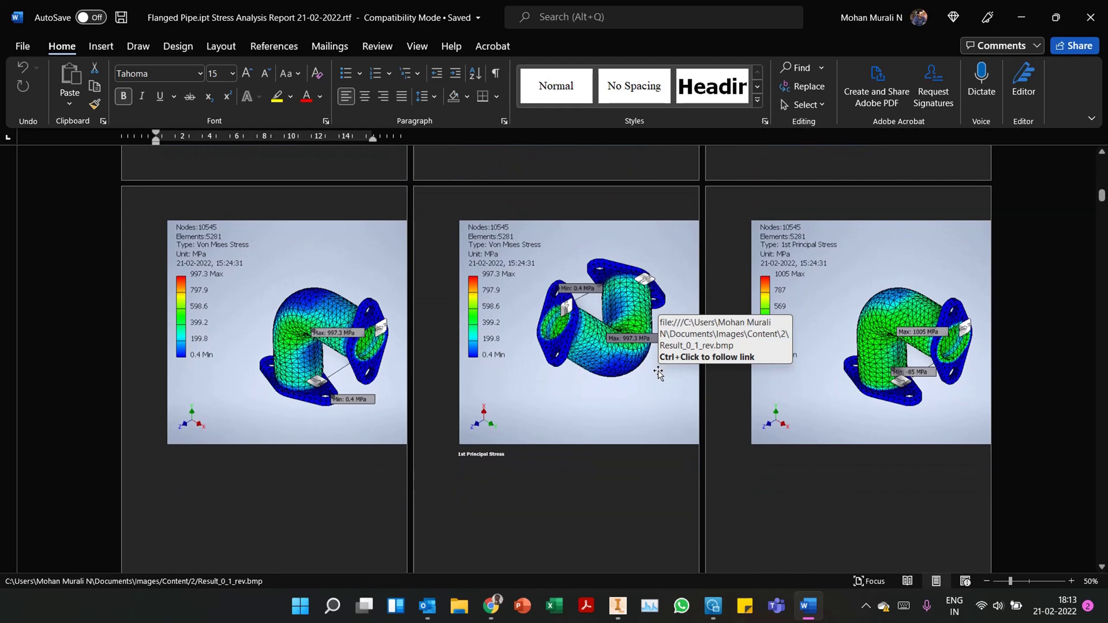
scroll(658, 374, "down", 10)
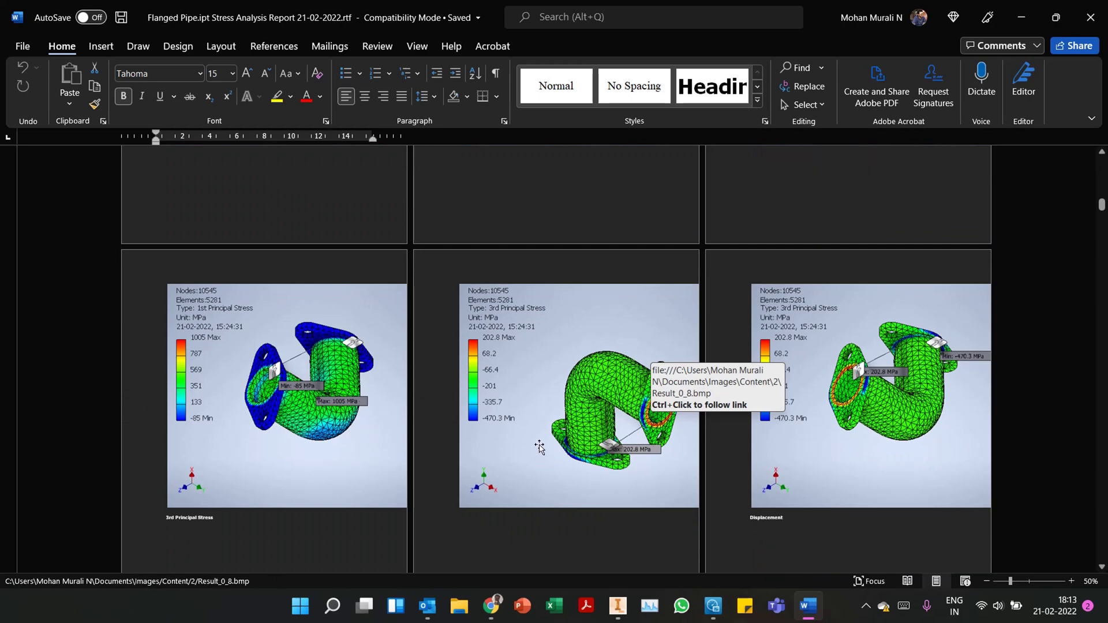
scroll(553, 430, "down", 2)
scroll(554, 424, "down", 10)
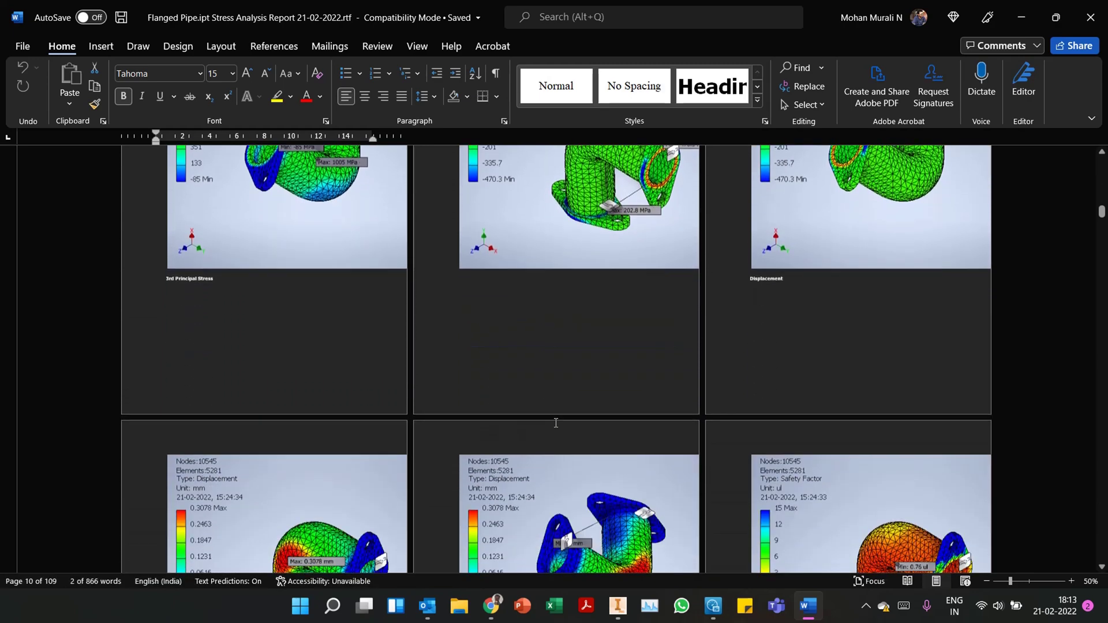
scroll(555, 426, "down", 1)
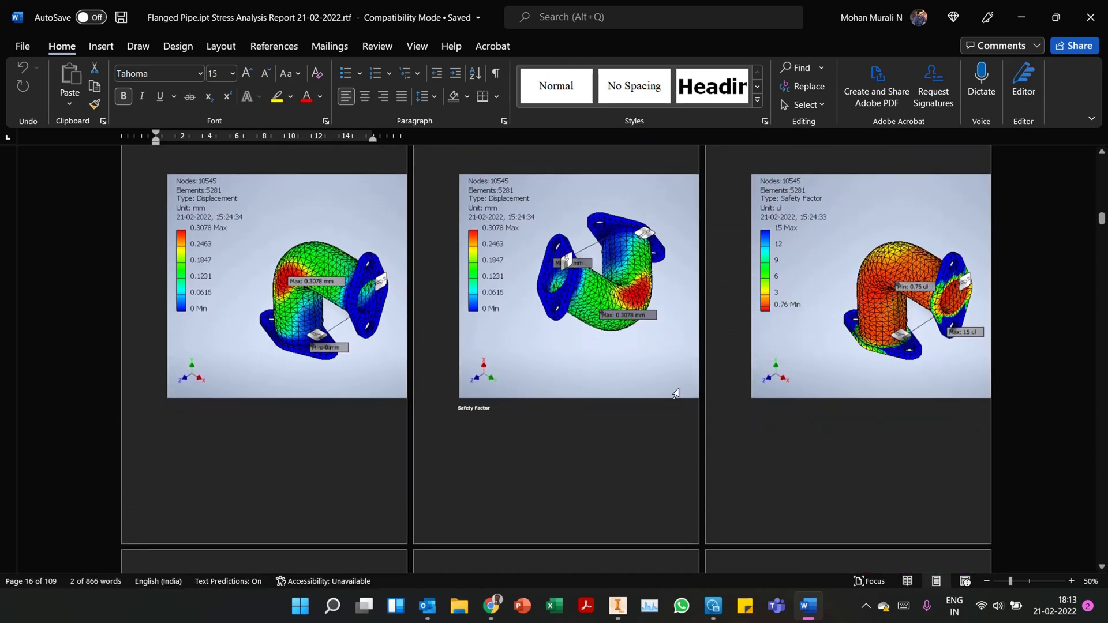
scroll(650, 400, "down", 3)
scroll(651, 403, "down", 5)
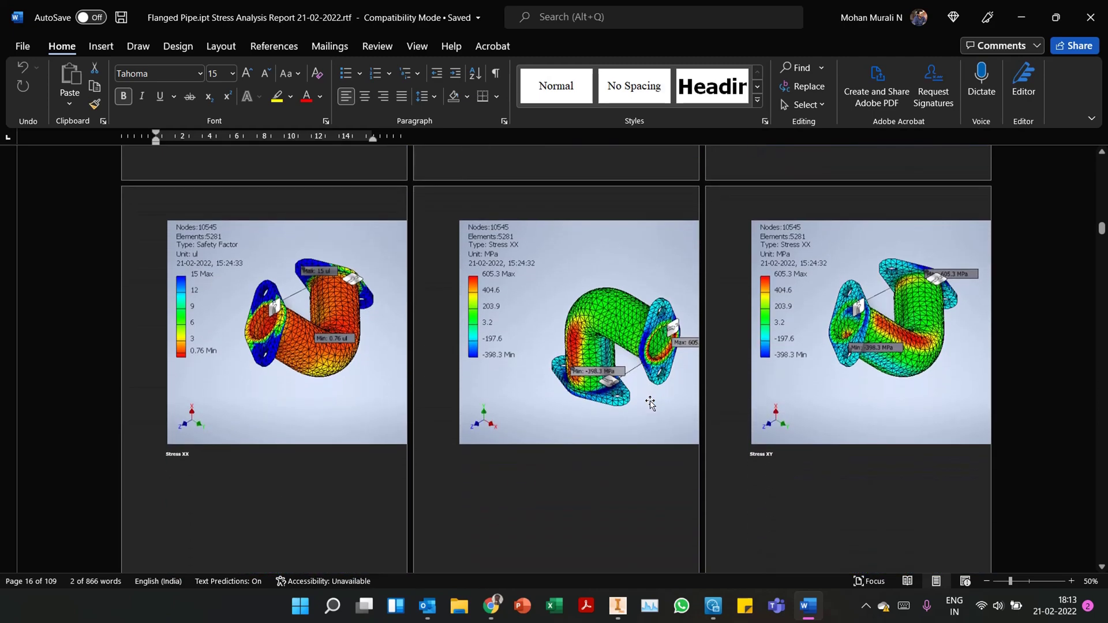
scroll(704, 363, "down", 2)
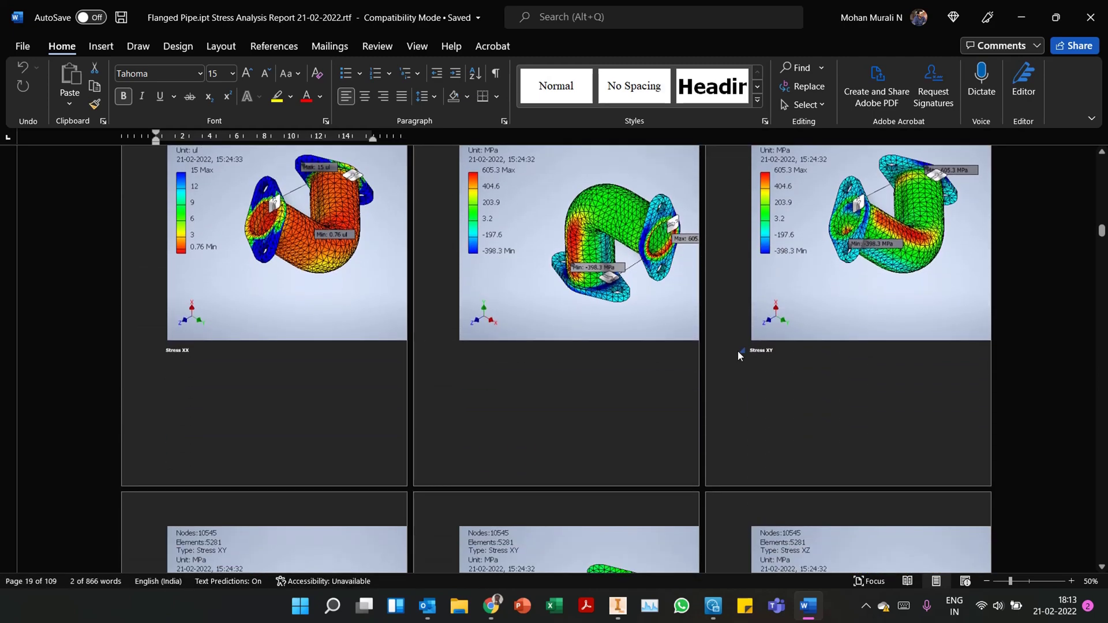
scroll(706, 367, "down", 7)
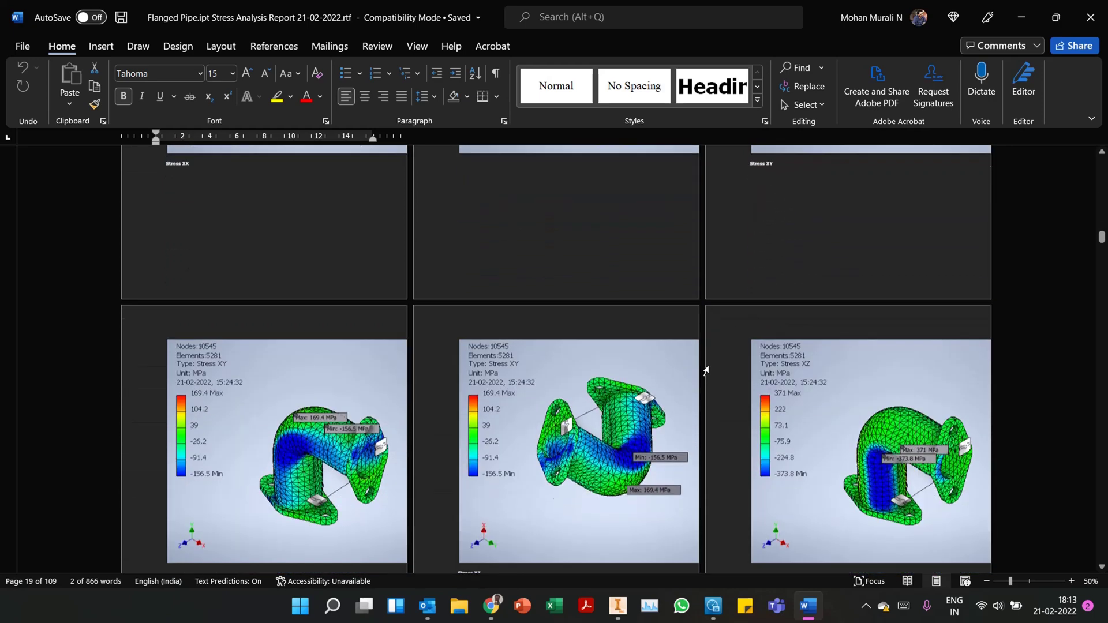
scroll(705, 369, "down", 10)
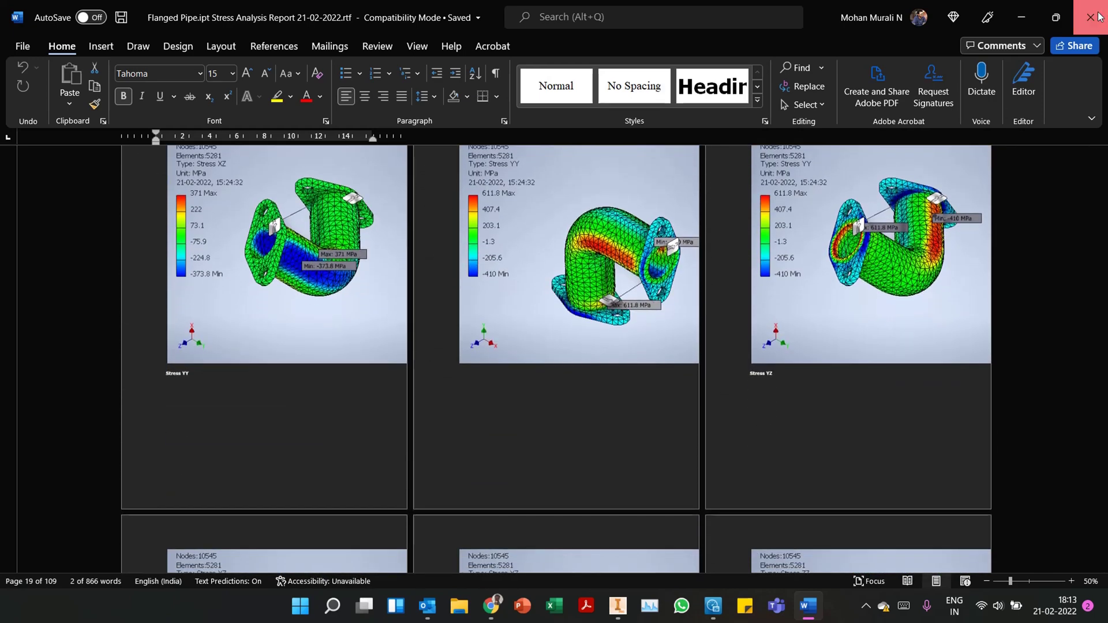
Close the Word report to return to the Static Analysis:2 displacement plot
left_click(1090, 17)
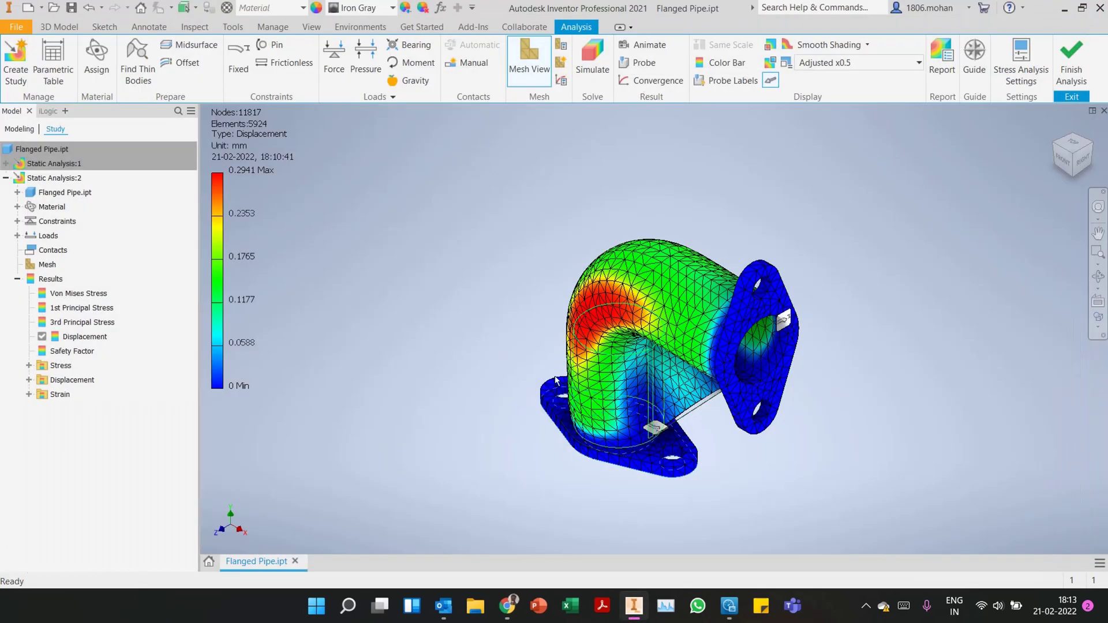